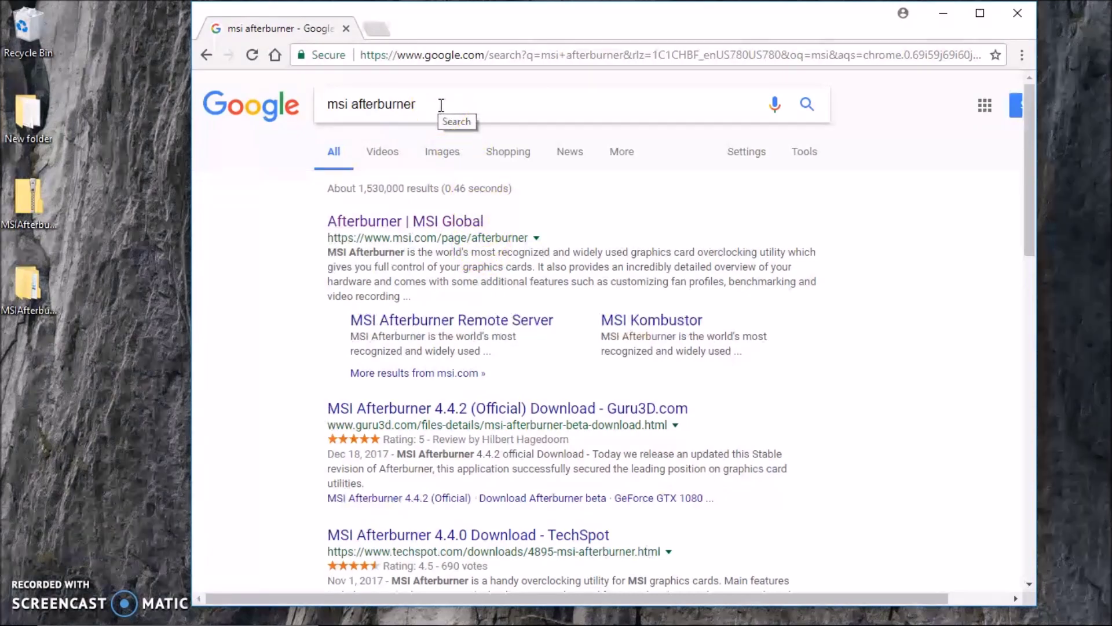
# Open the official MSI Afterburner page on msi.com from the search results
pyautogui.click(381, 222)
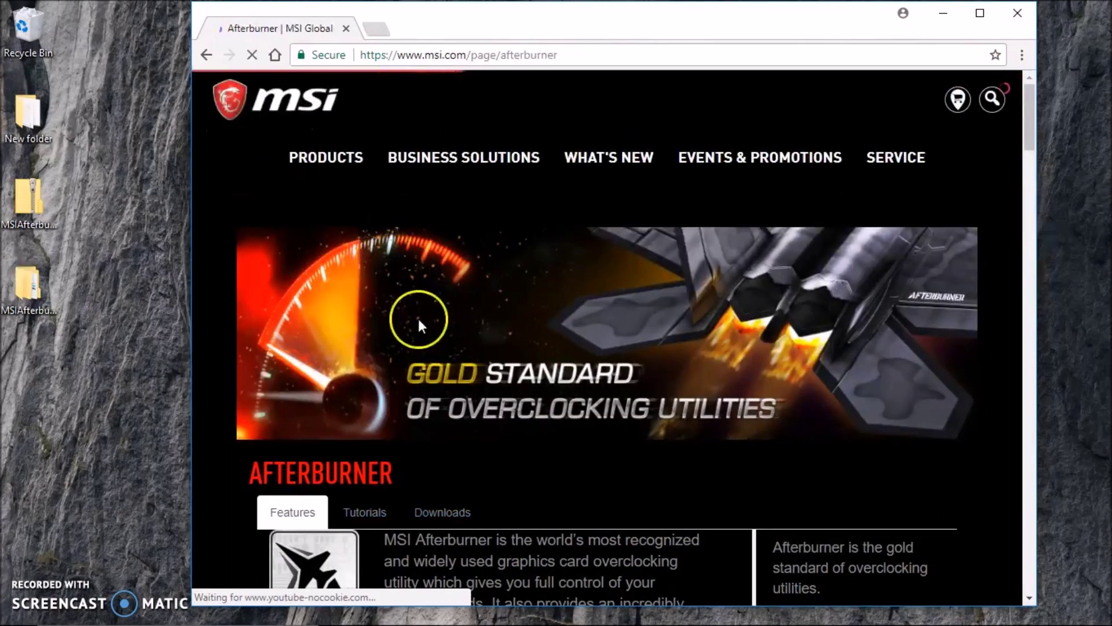
# Scroll to the Downloads tab and download the MSI Afterburner installer
pyautogui.scroll(-1, 520, 348)
pyautogui.scroll(-5, 520, 349)
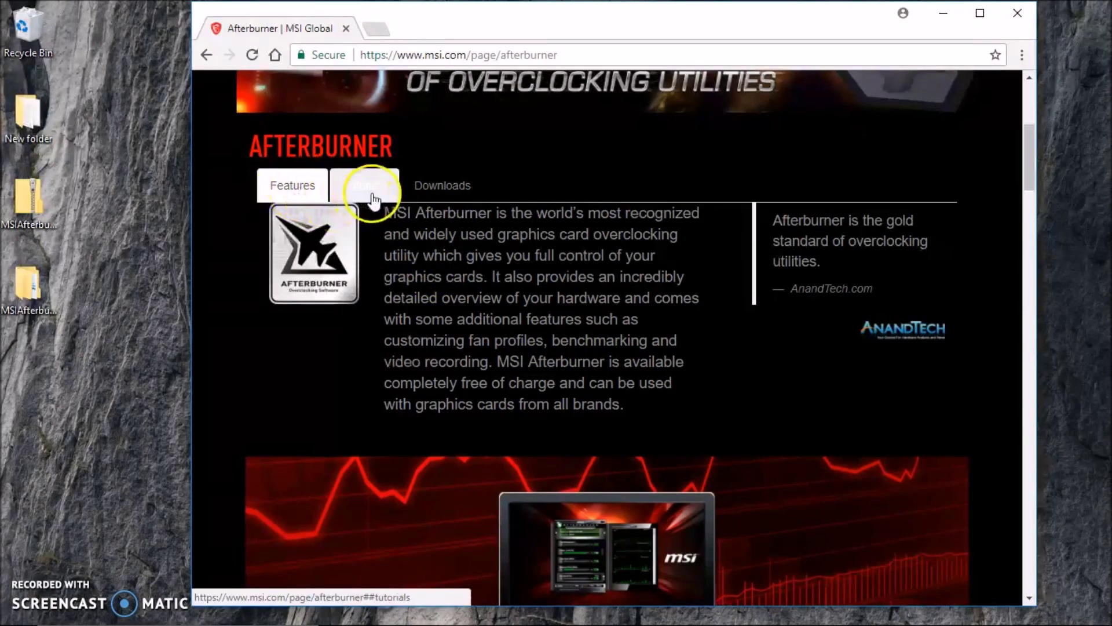
pyautogui.click(443, 189)
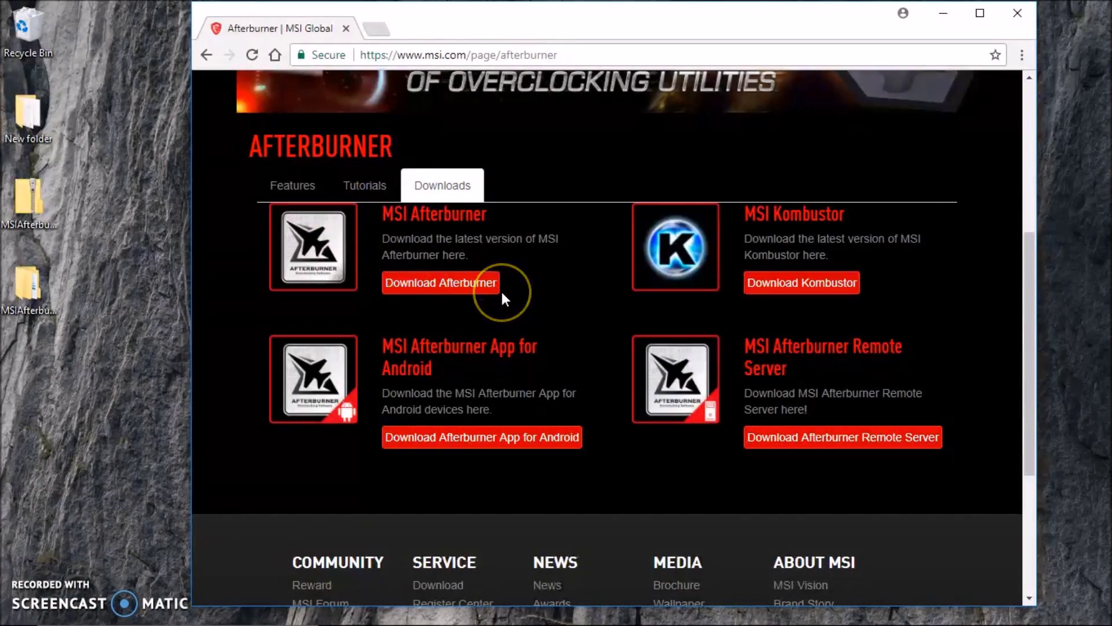
pyautogui.click(438, 290)
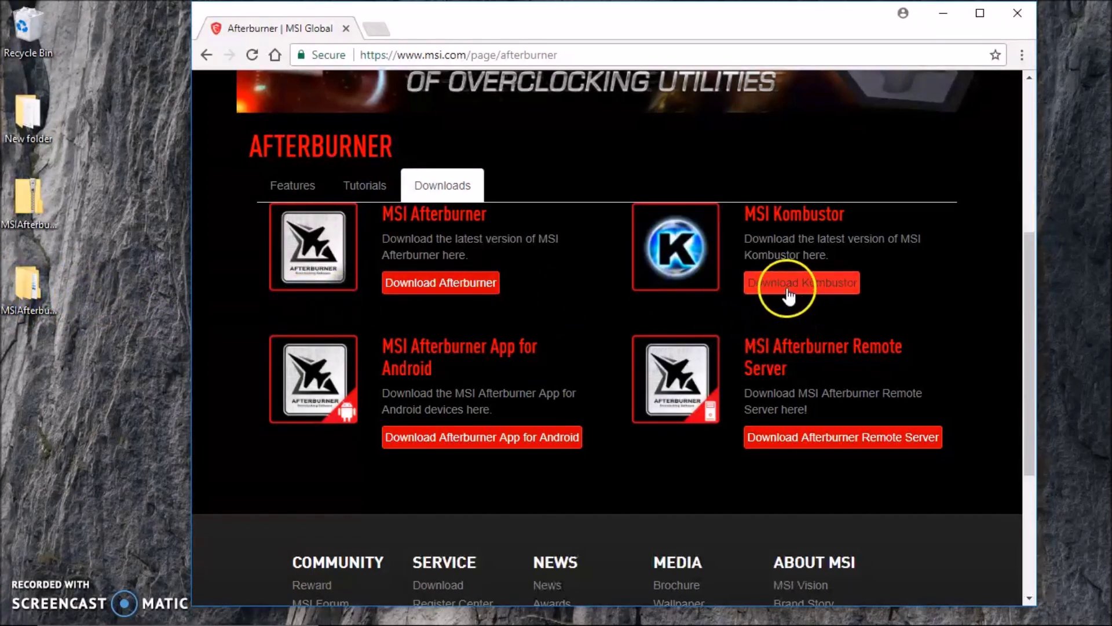
pyautogui.click(818, 293)
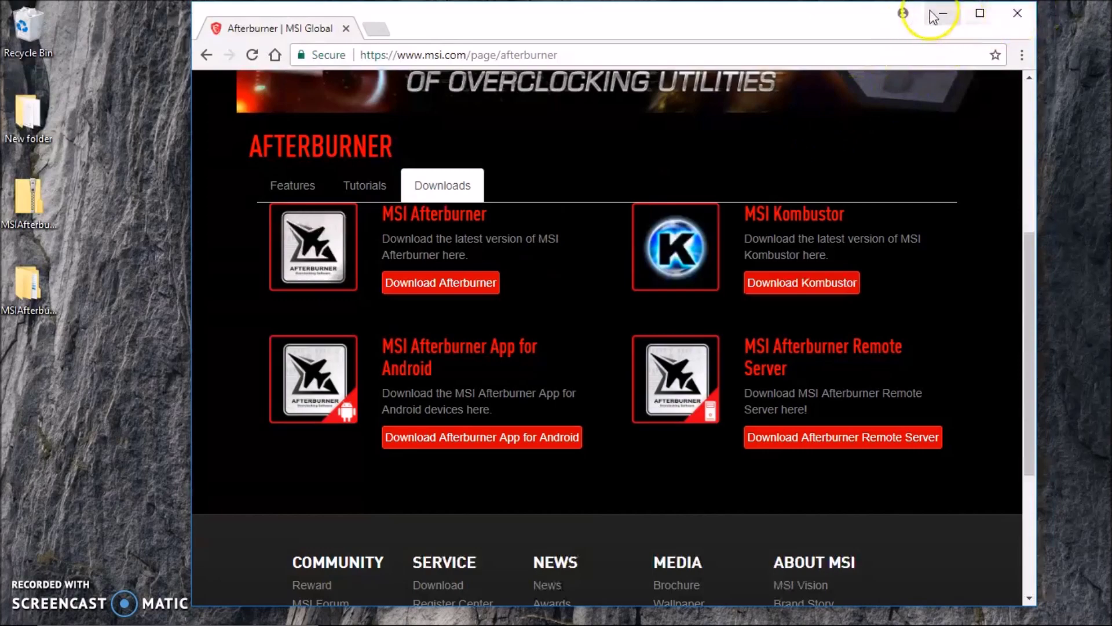
pyautogui.click(1018, 12)
# Launch MSIAfterburnerSetup442 from the 4.4.2 folder with English as installer language
pyautogui.doubleClick(27, 280)
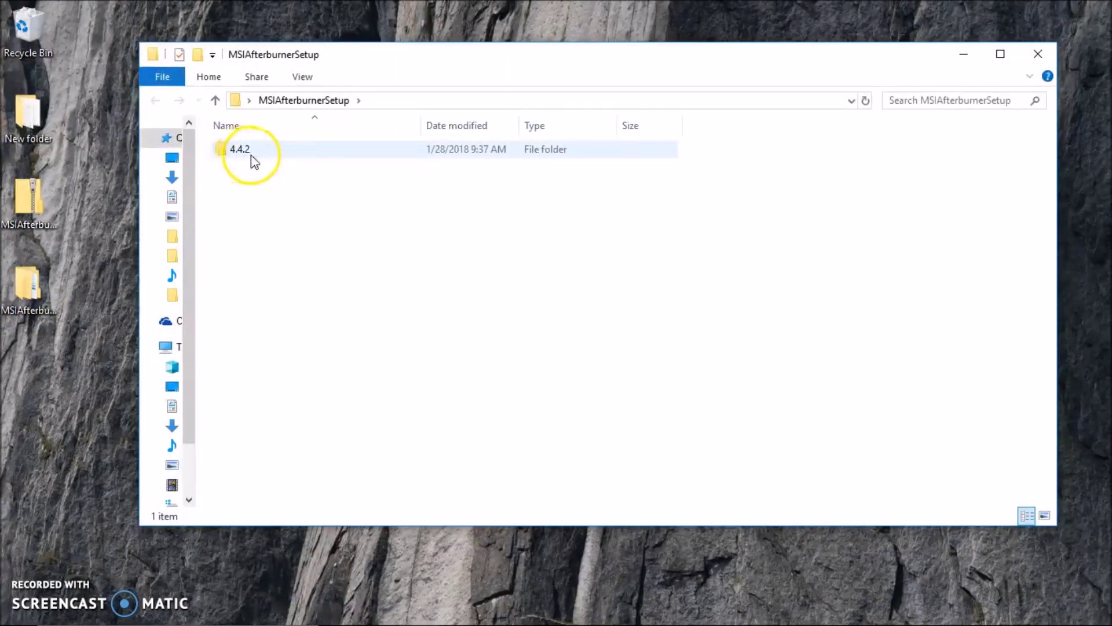
pyautogui.doubleClick(281, 152)
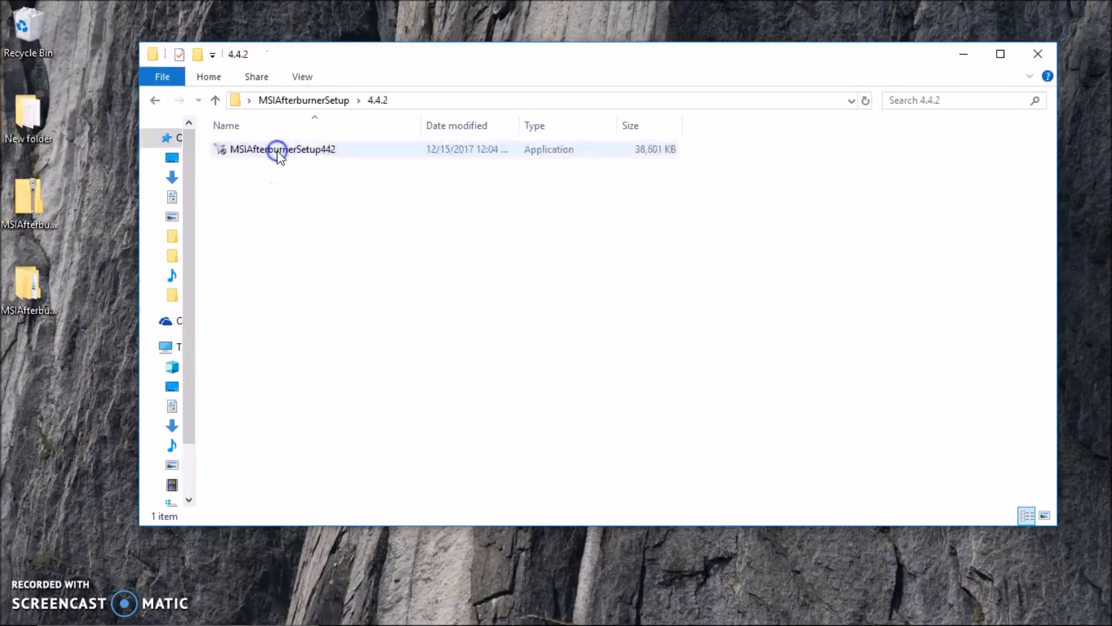
pyautogui.doubleClick(287, 151)
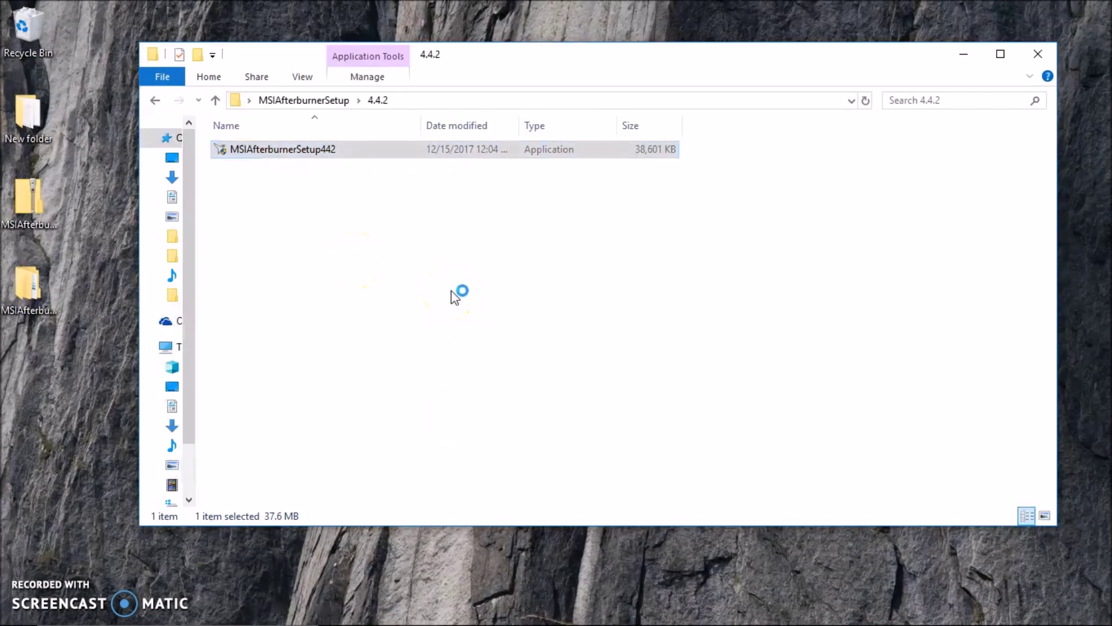
pyautogui.click(557, 359)
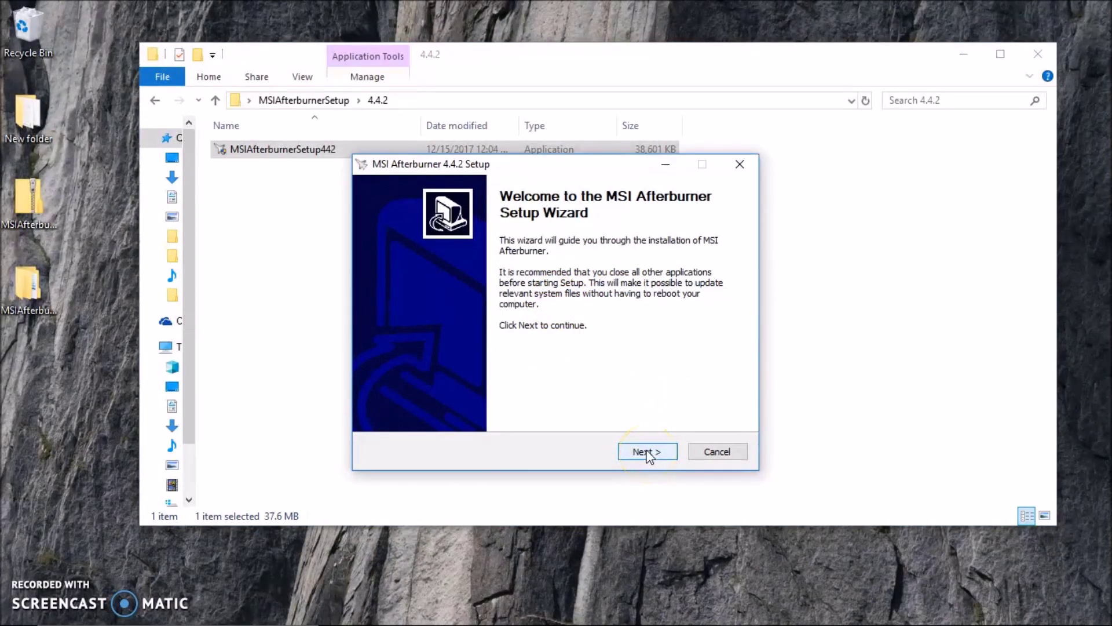
# Accept the license and leave RivaTuner Statistics Server out of the install
pyautogui.click(647, 452)
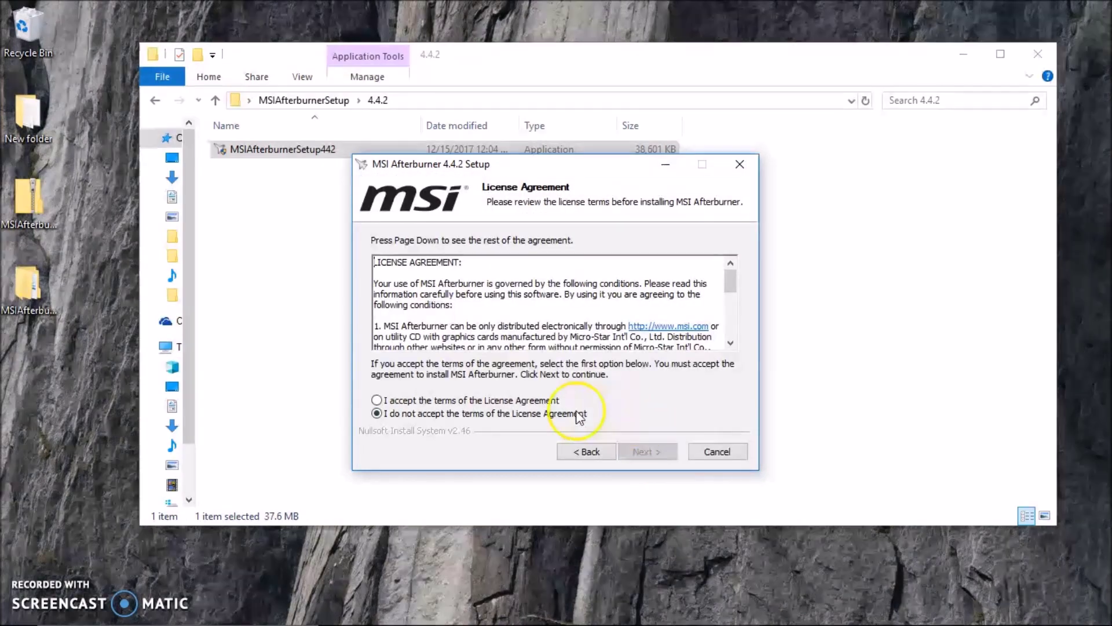
pyautogui.click(377, 400)
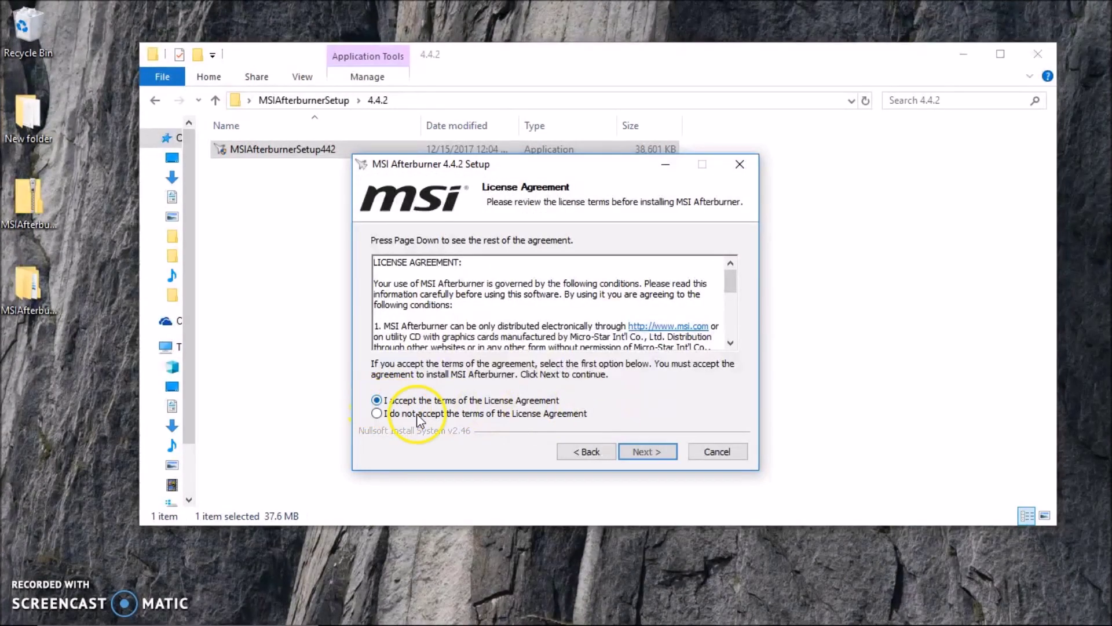
pyautogui.click(642, 453)
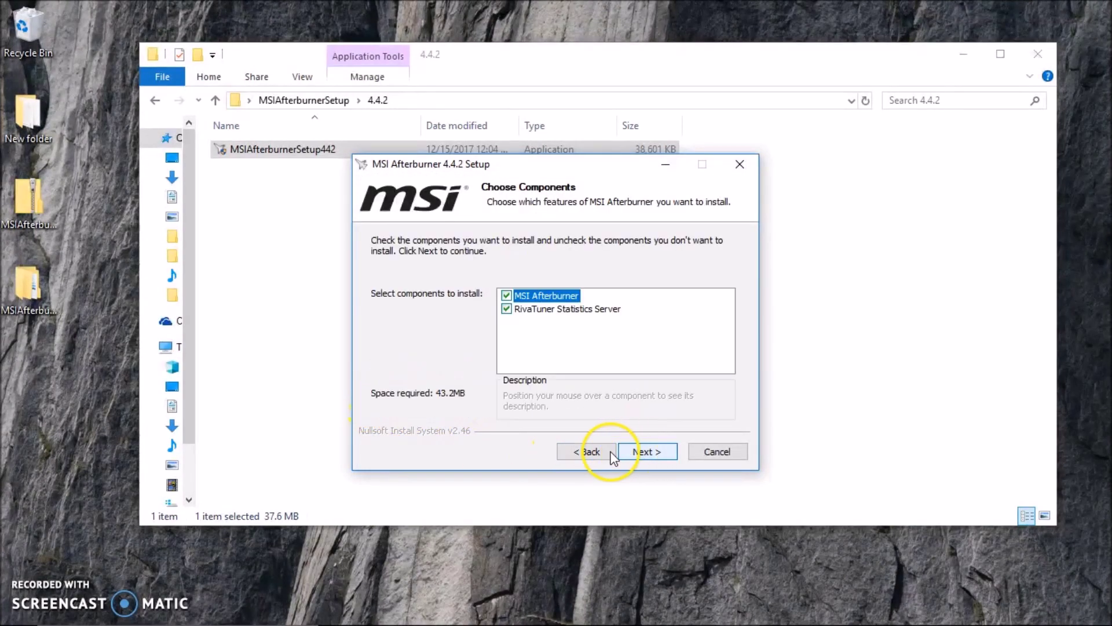
pyautogui.click(506, 309)
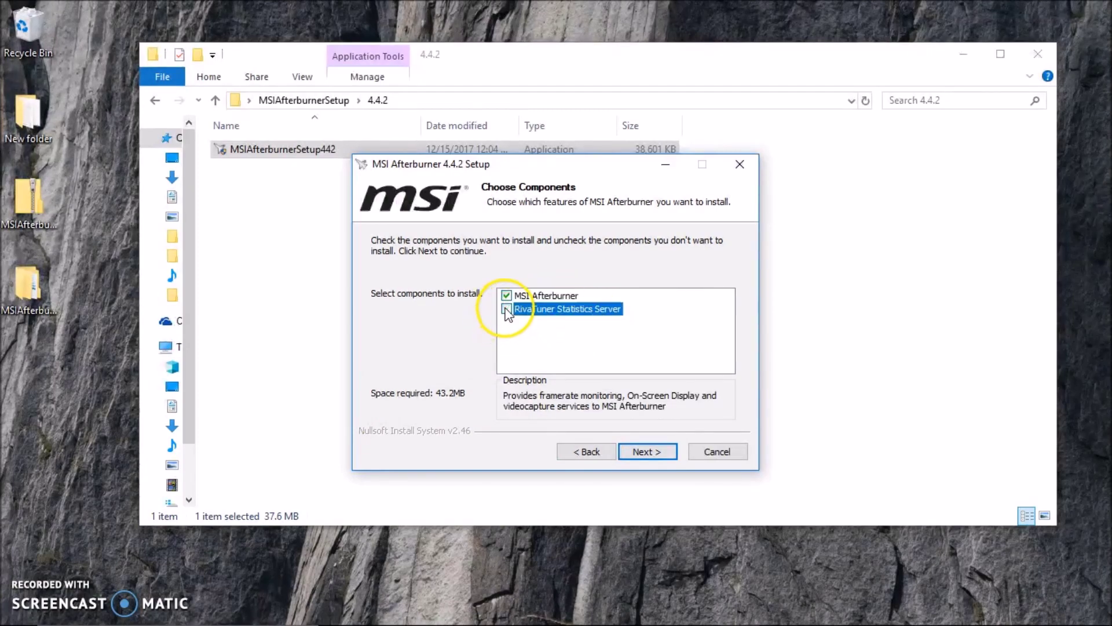
pyautogui.click(653, 457)
# Install to the default location, finish without the readme, and close File Explorer
pyautogui.click(633, 452)
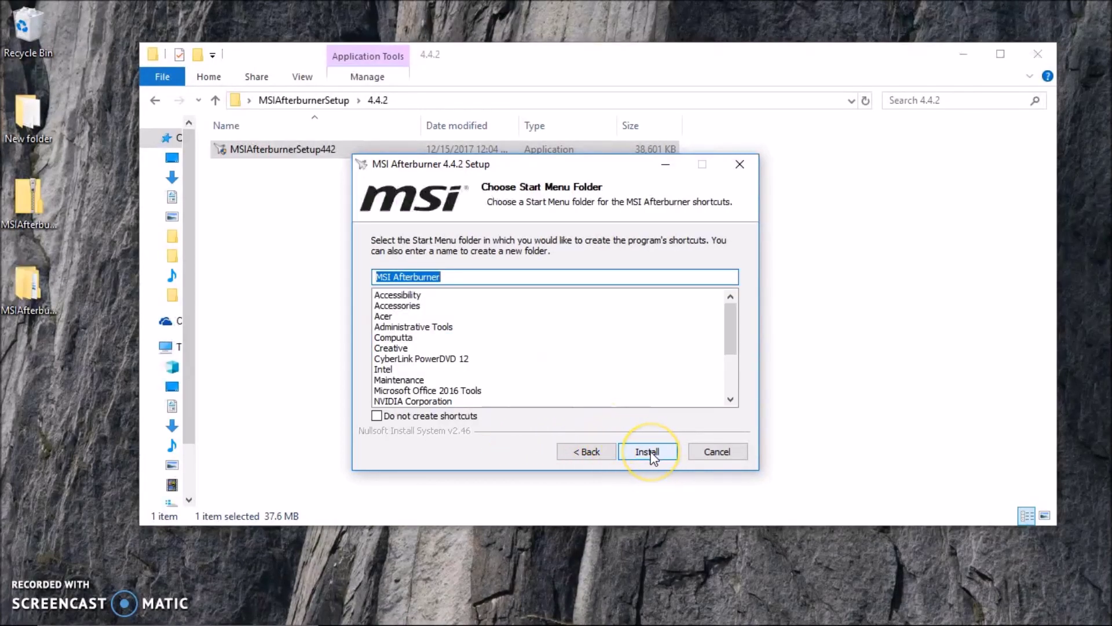
pyautogui.click(652, 456)
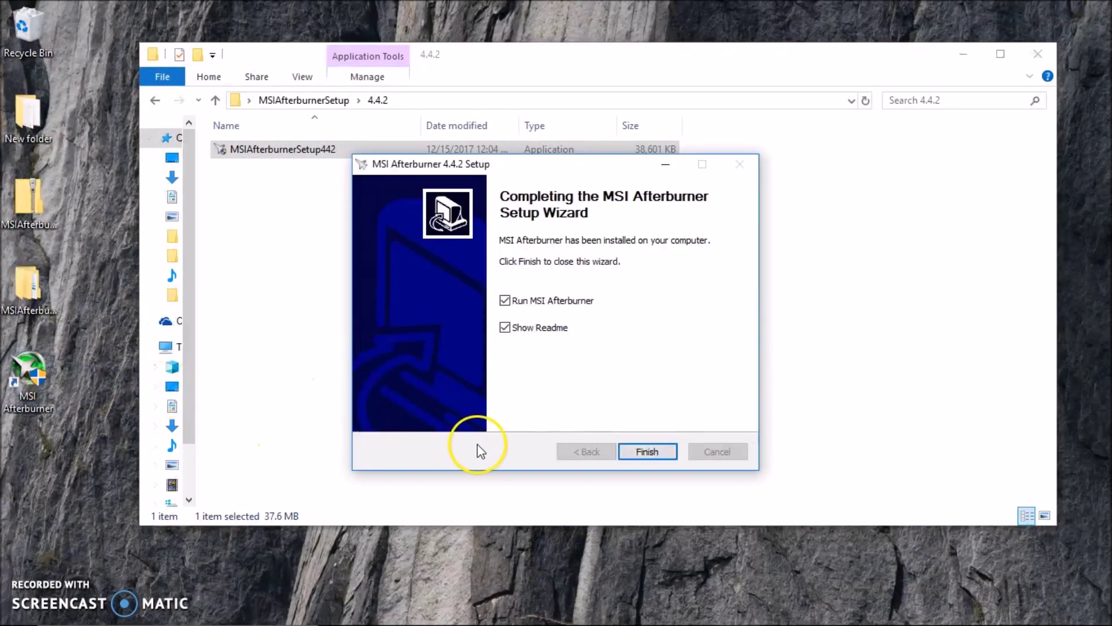
pyautogui.click(506, 328)
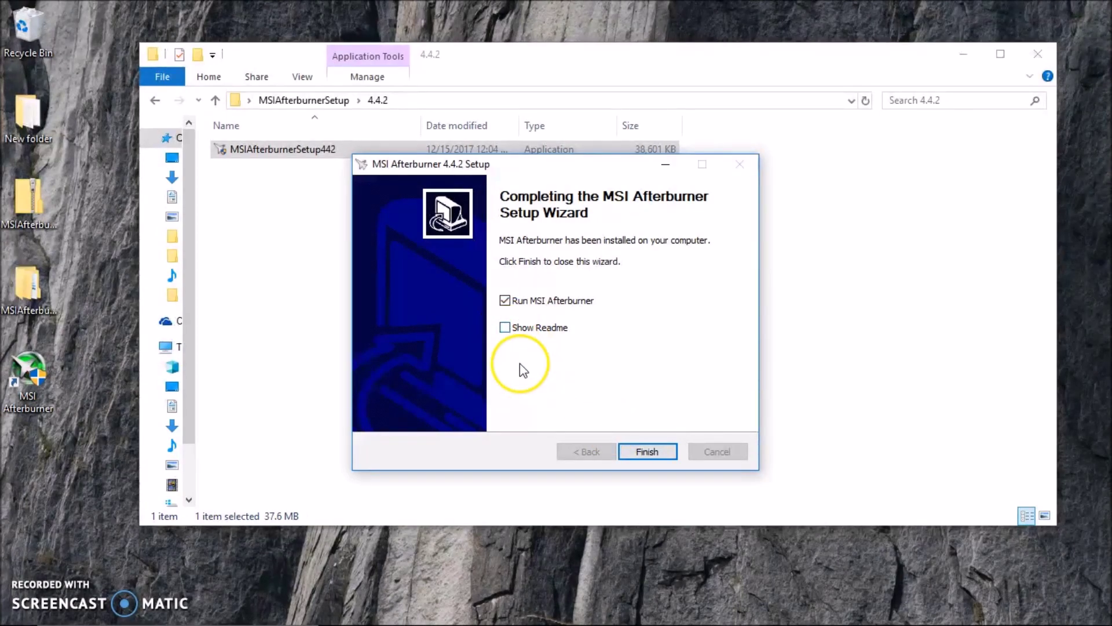
pyautogui.click(645, 453)
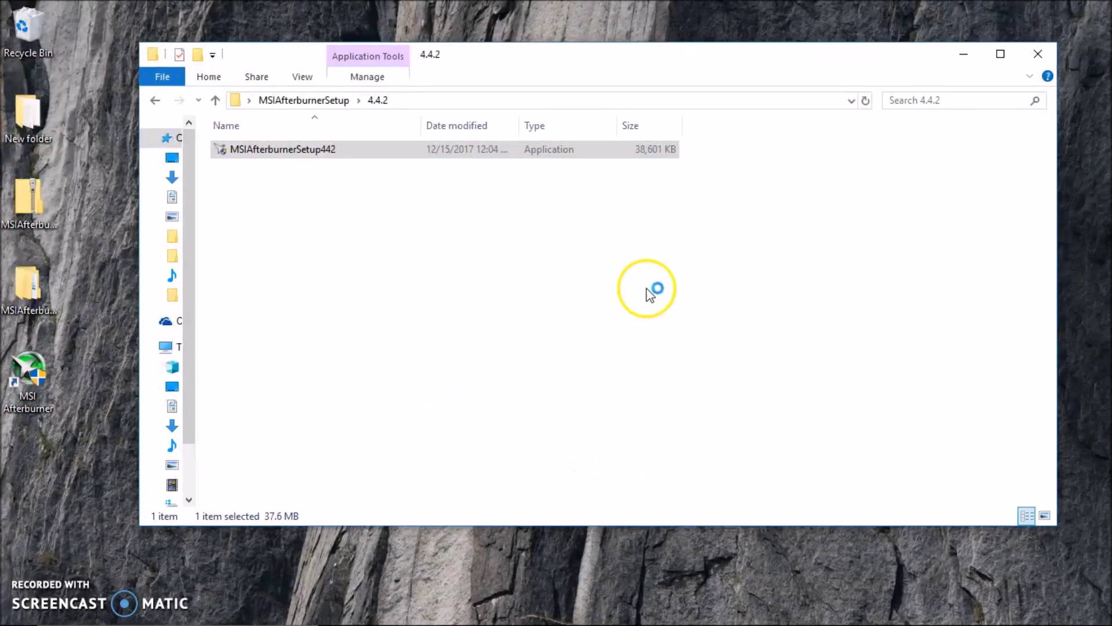
pyautogui.click(1035, 57)
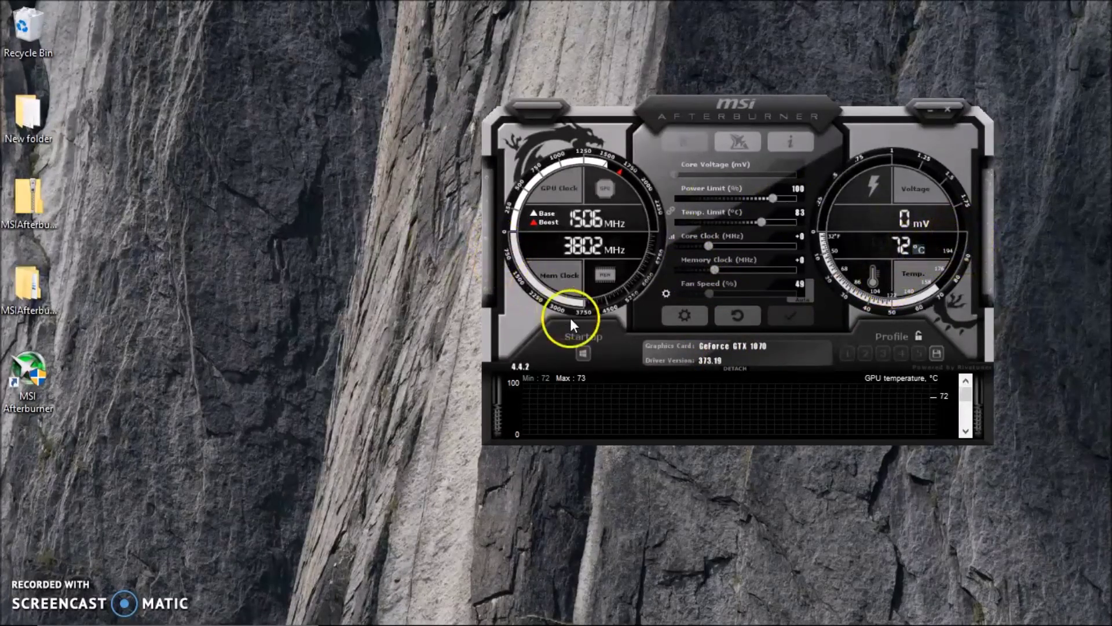
# In User Interface settings, preview Default v3, Cyborg, white Cyborg, Dragon Army and MSI Gaming skins
pyautogui.click(690, 319)
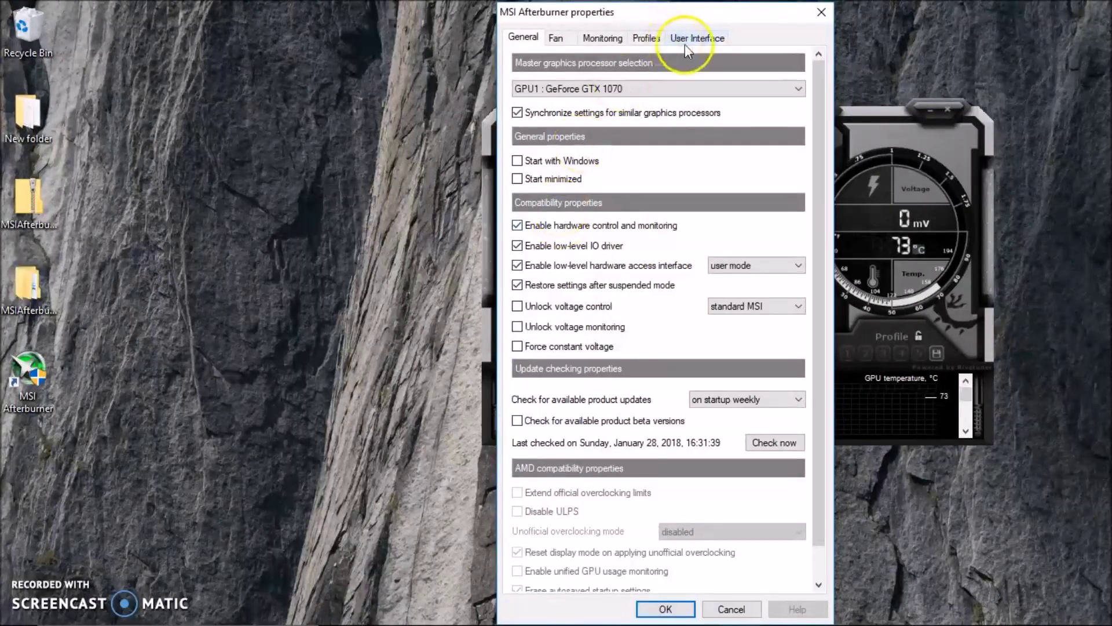
pyautogui.click(700, 40)
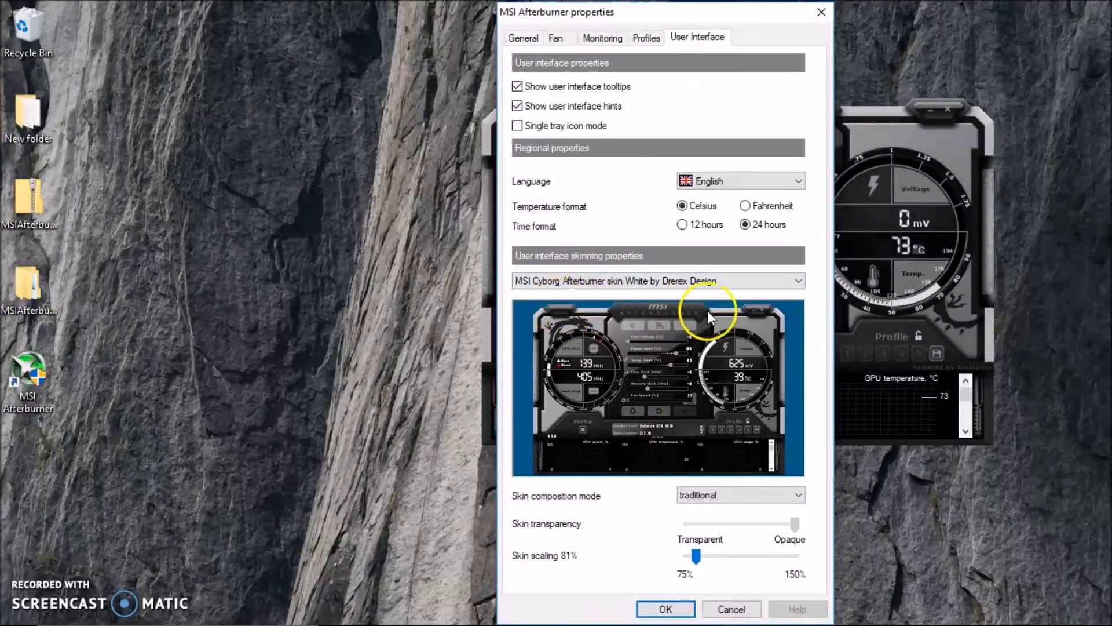
pyautogui.click(800, 281)
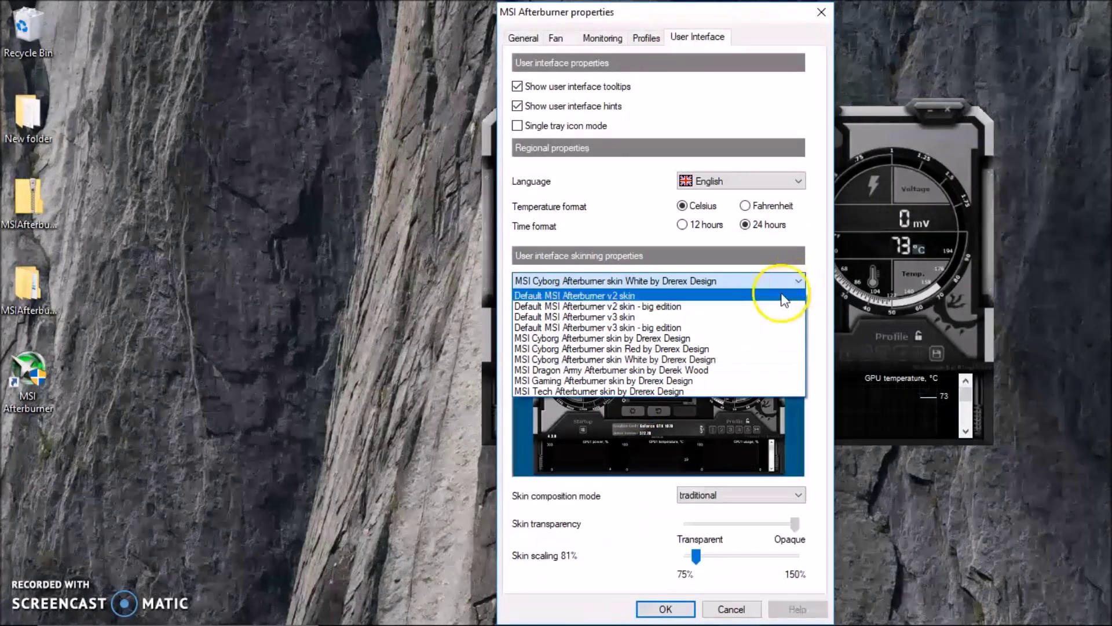
pyautogui.click(626, 317)
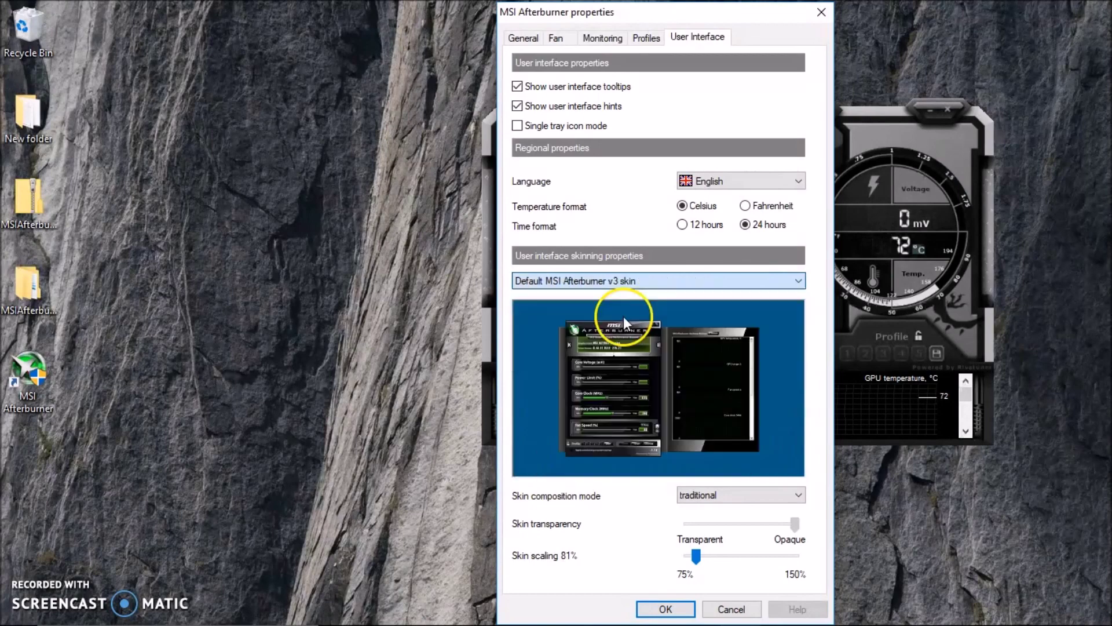
pyautogui.click(797, 283)
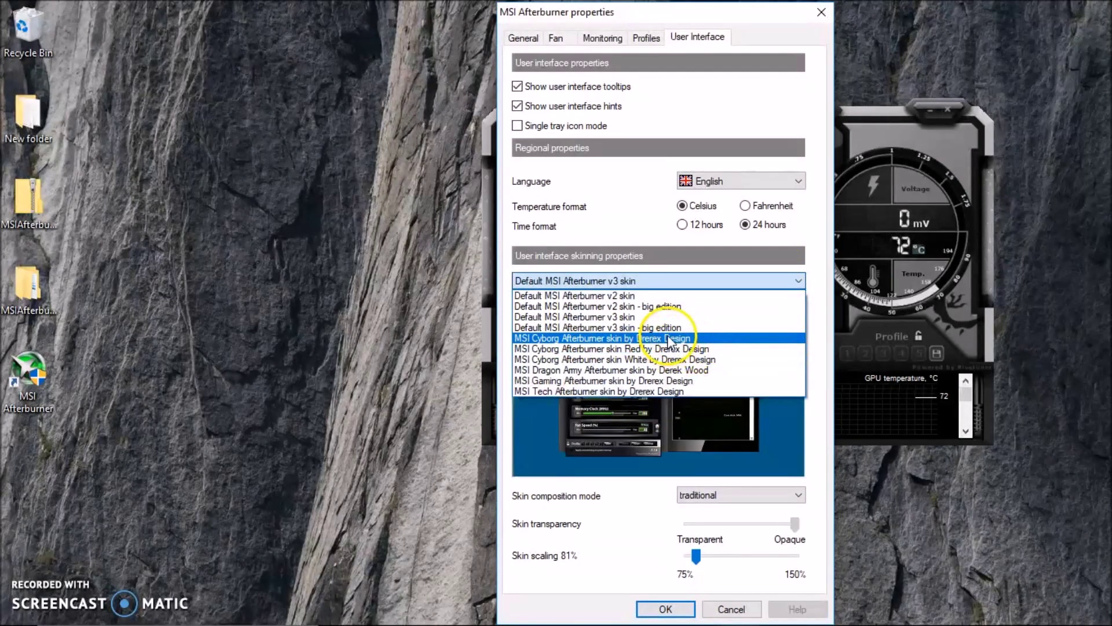
pyautogui.click(711, 339)
pyautogui.click(795, 281)
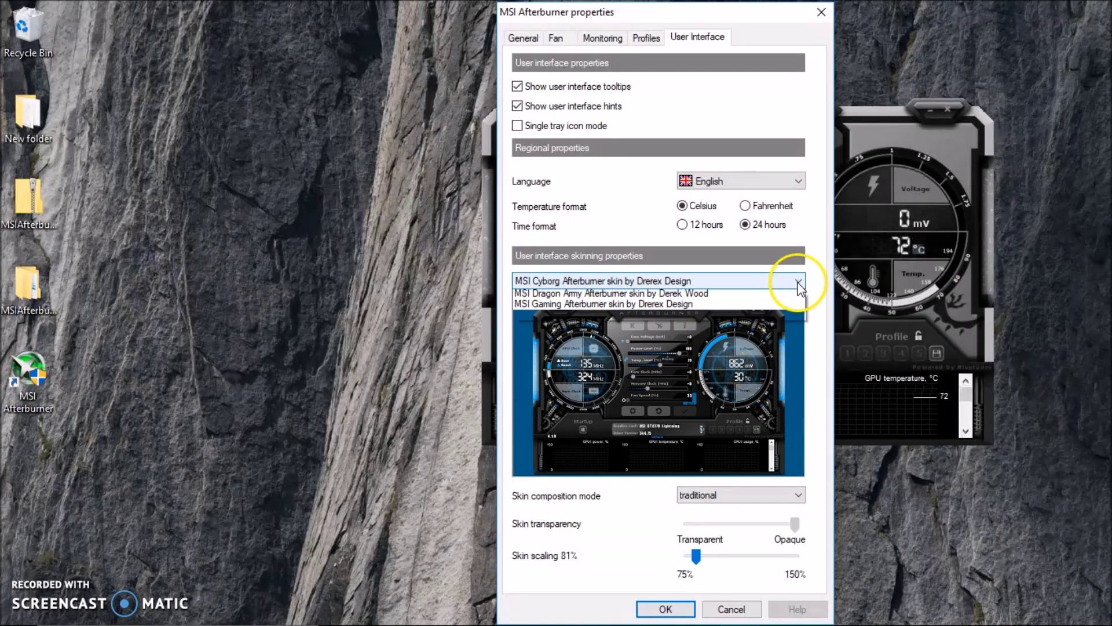
pyautogui.click(715, 358)
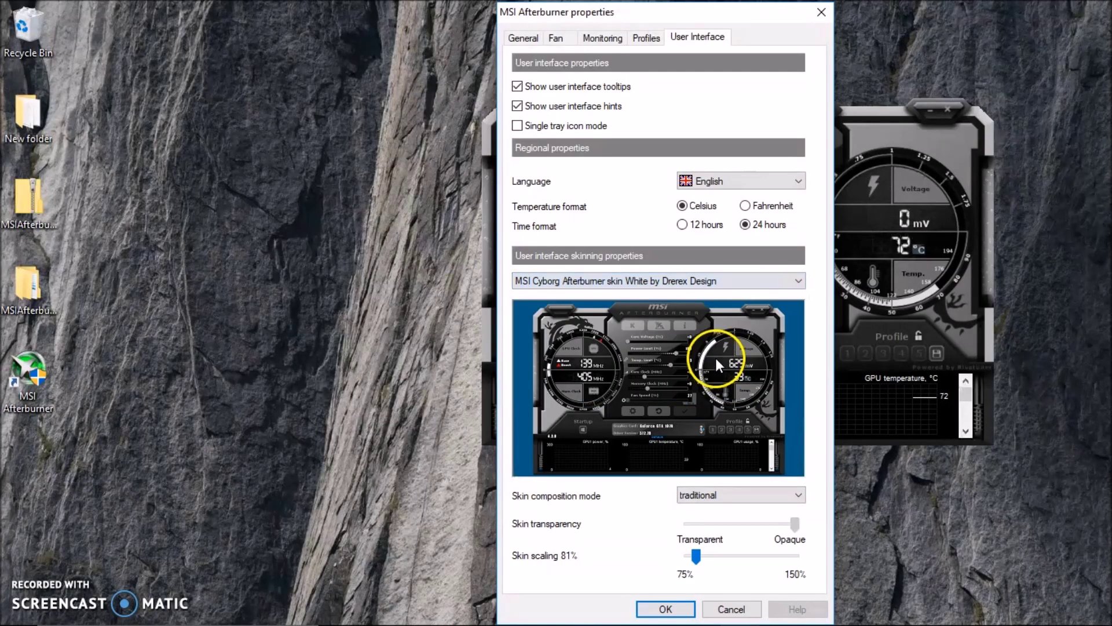
pyautogui.click(791, 281)
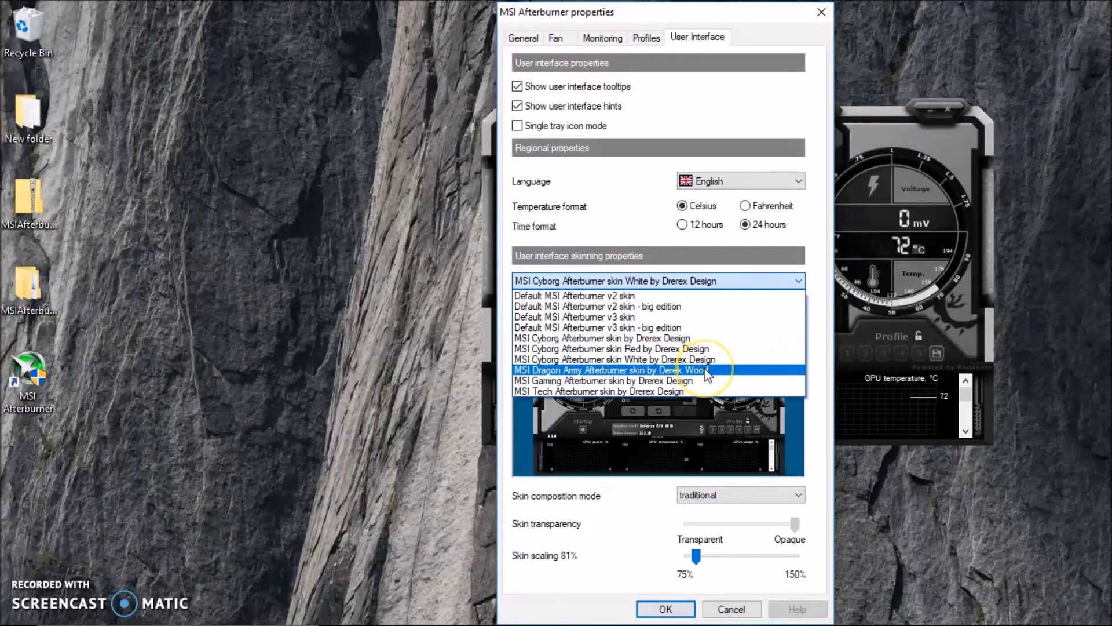
pyautogui.click(706, 370)
pyautogui.click(789, 281)
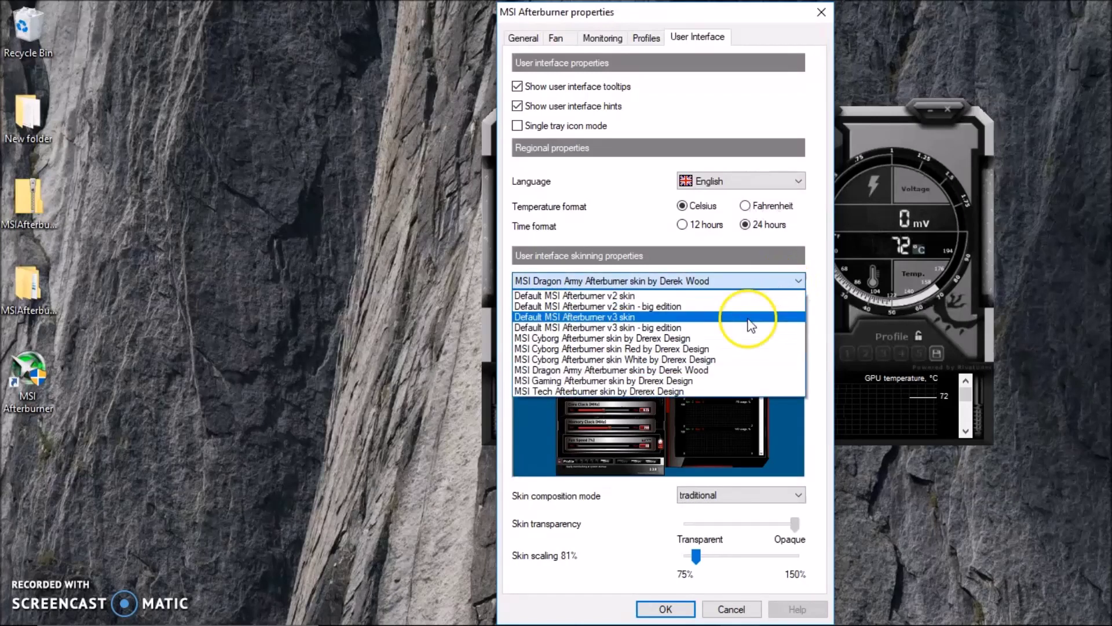
pyautogui.click(687, 380)
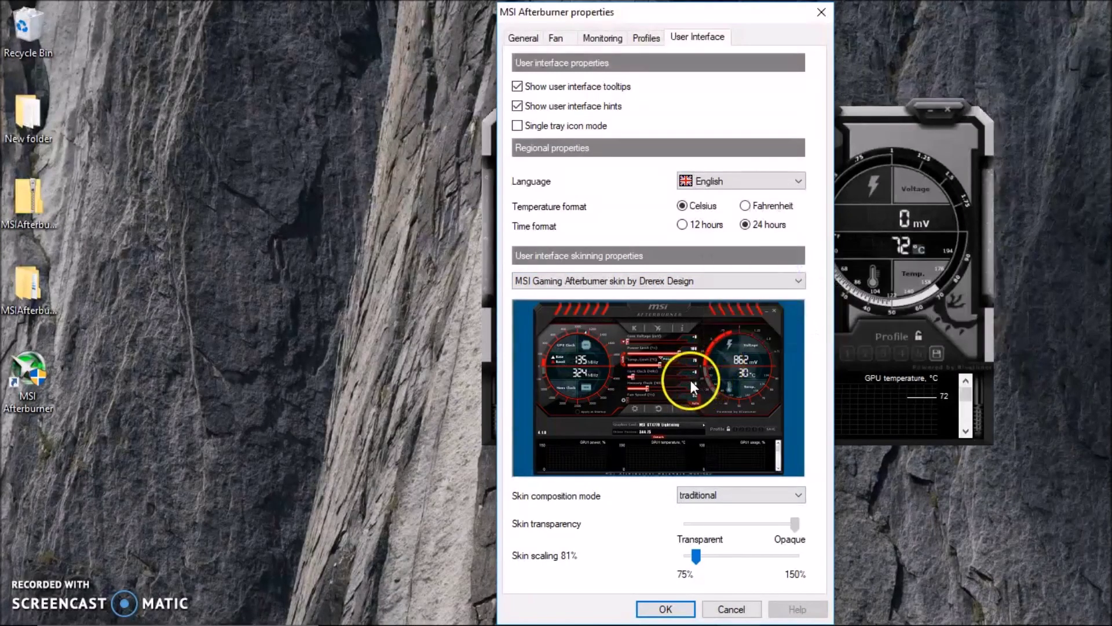
# Preview MSI Tech, Cyborg and Default v3 big skins, then apply the red Cyborg skin
pyautogui.click(793, 281)
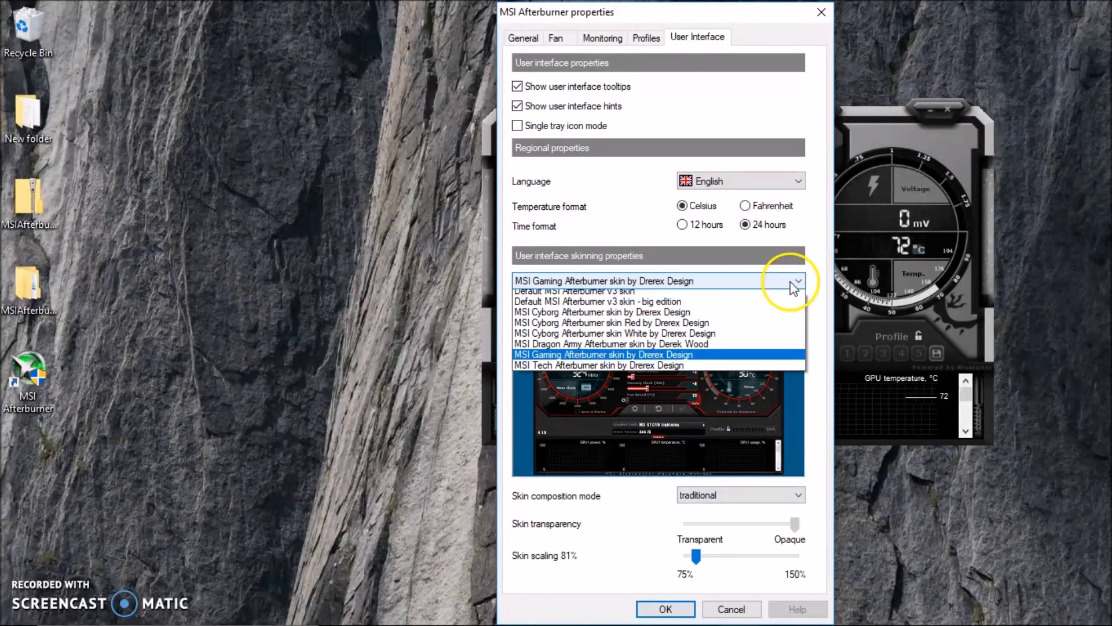
pyautogui.click(682, 390)
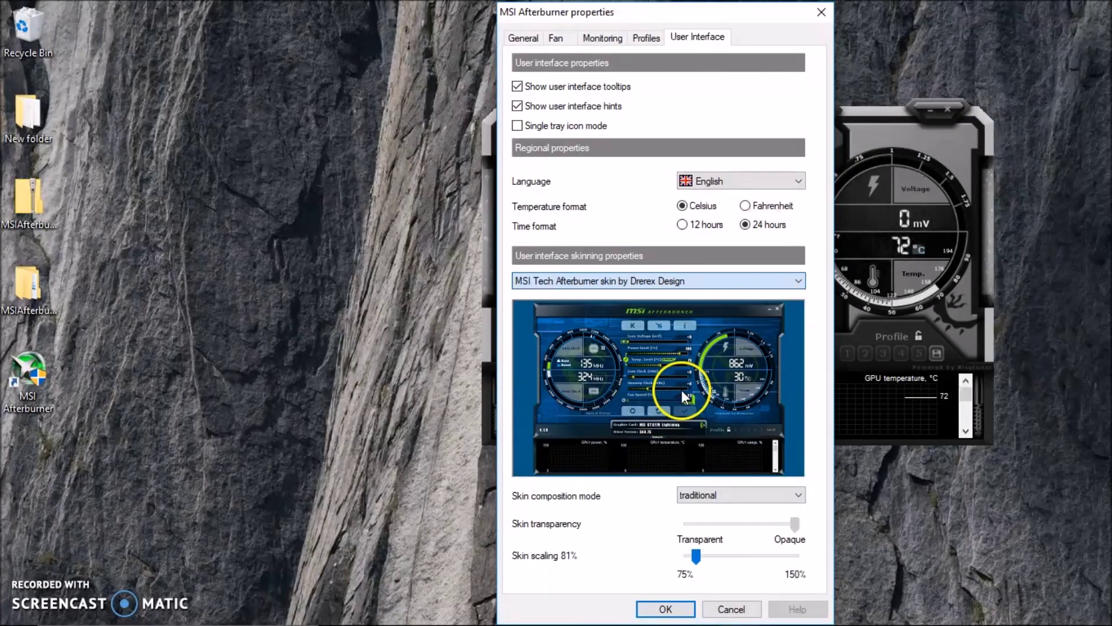
pyautogui.click(797, 282)
pyautogui.click(698, 335)
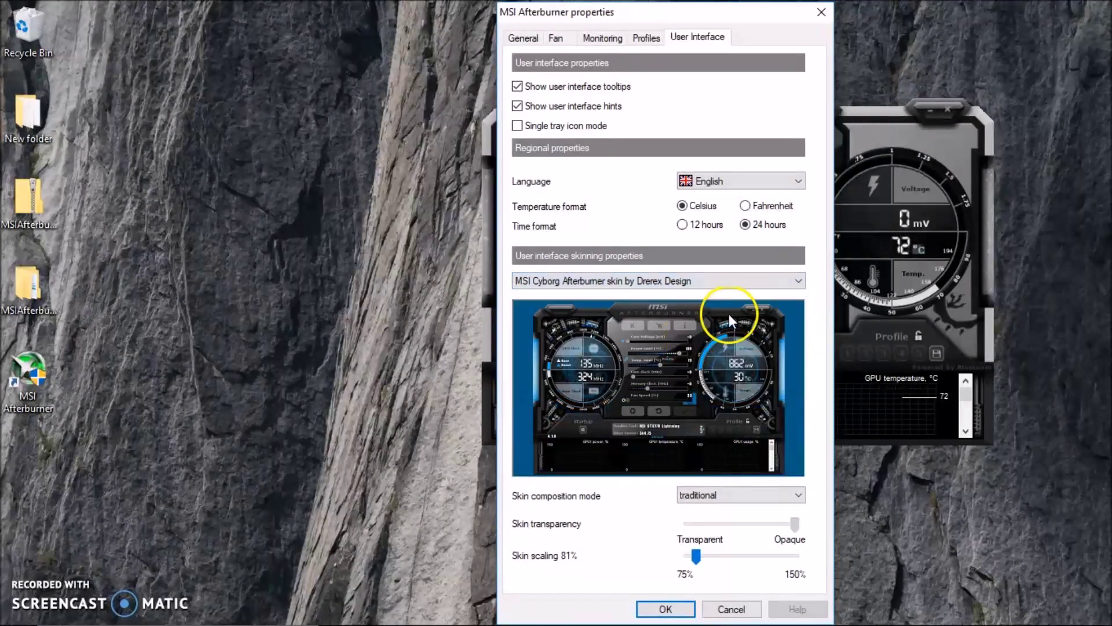
pyautogui.click(777, 281)
pyautogui.click(695, 307)
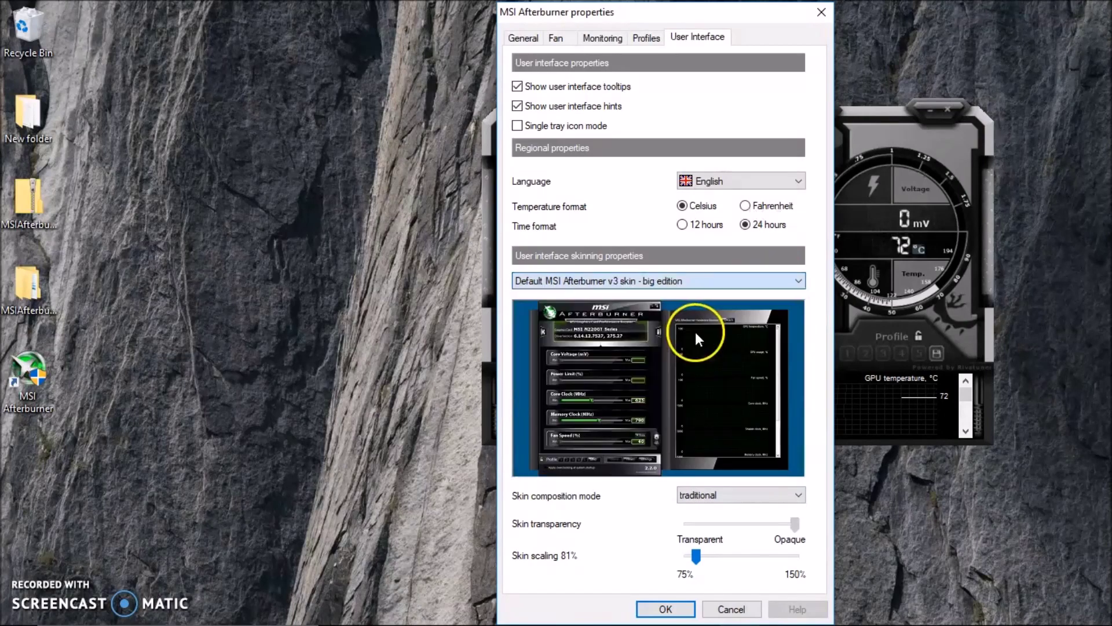
pyautogui.click(777, 285)
pyautogui.click(666, 283)
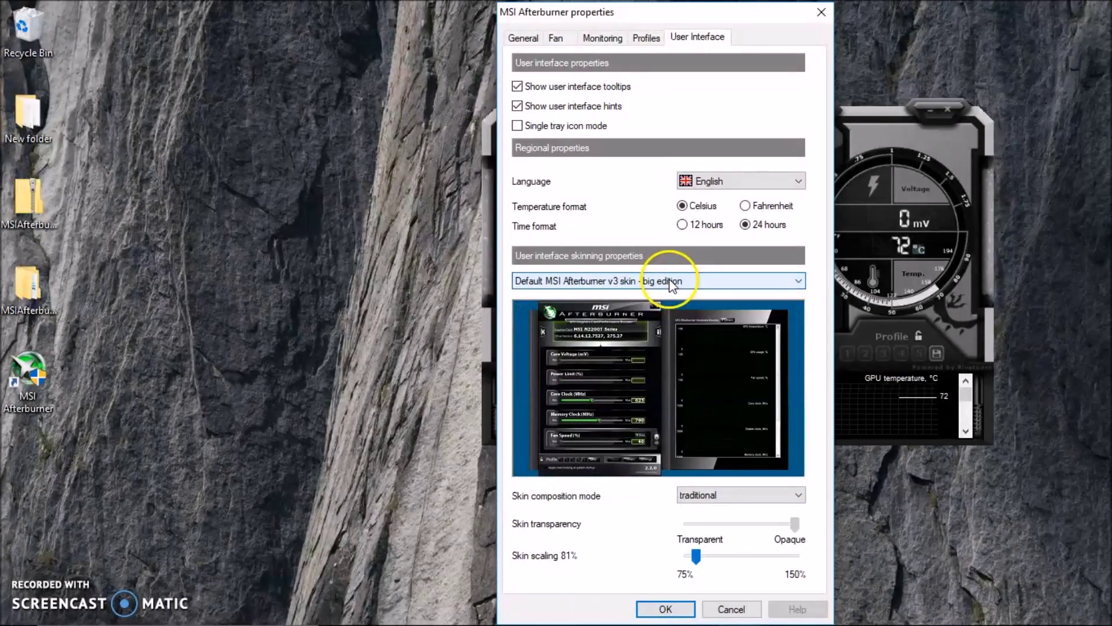
pyautogui.click(669, 279)
pyautogui.click(704, 347)
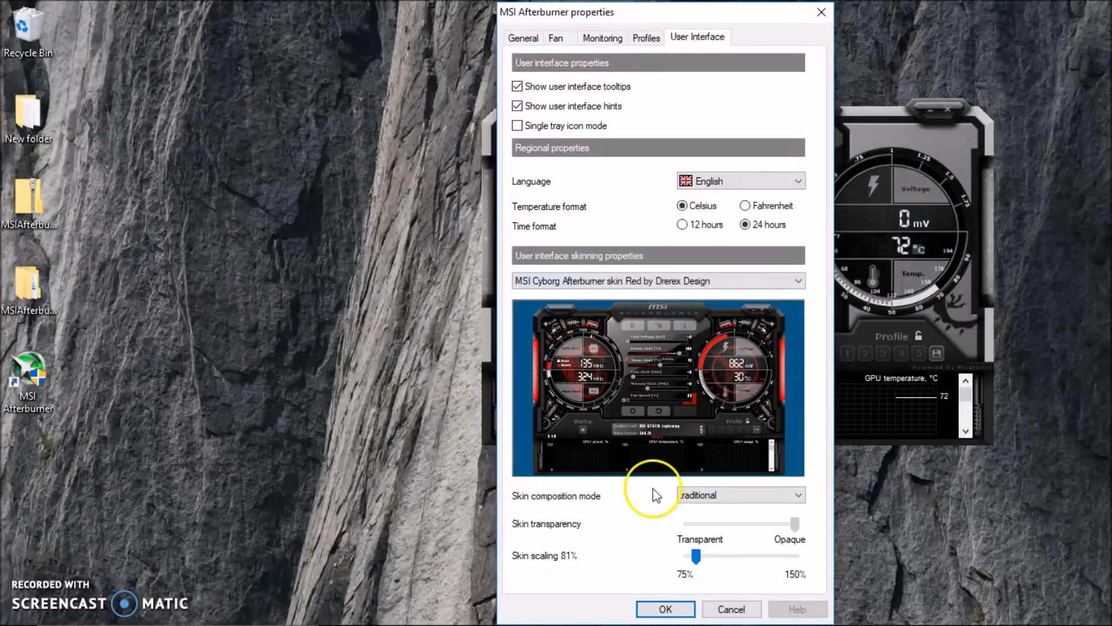
pyautogui.click(664, 609)
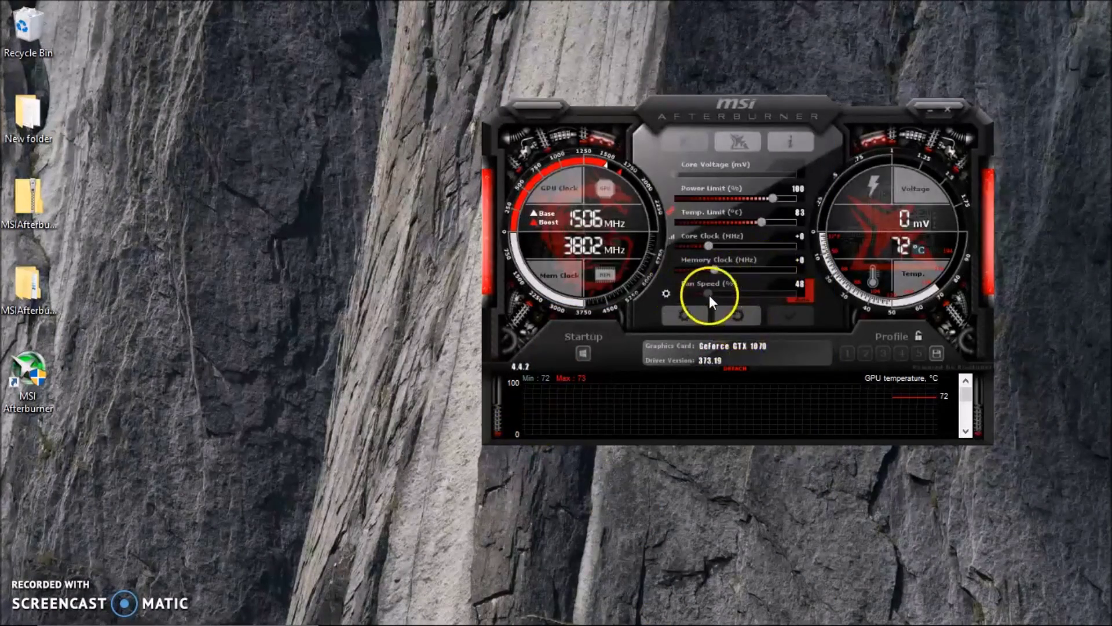
# Move the Afterburner window left and bring the Ethereum miner console to the front
pyautogui.moveTo(790, 105); pyautogui.dragTo(614, 107)
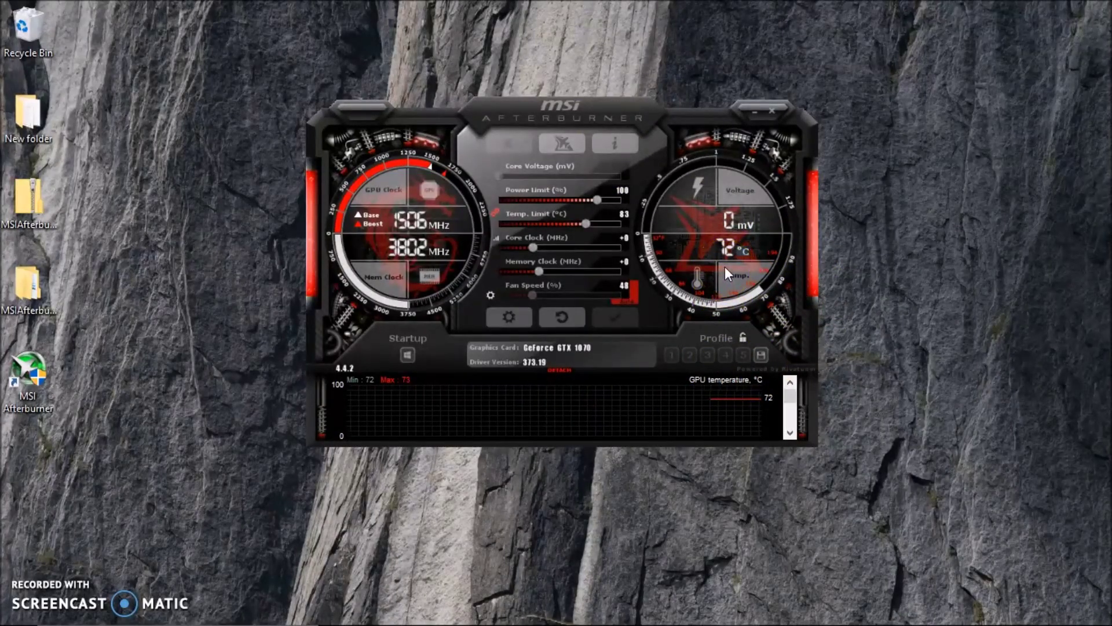
pyautogui.click(598, 345)
pyautogui.moveTo(639, 610)
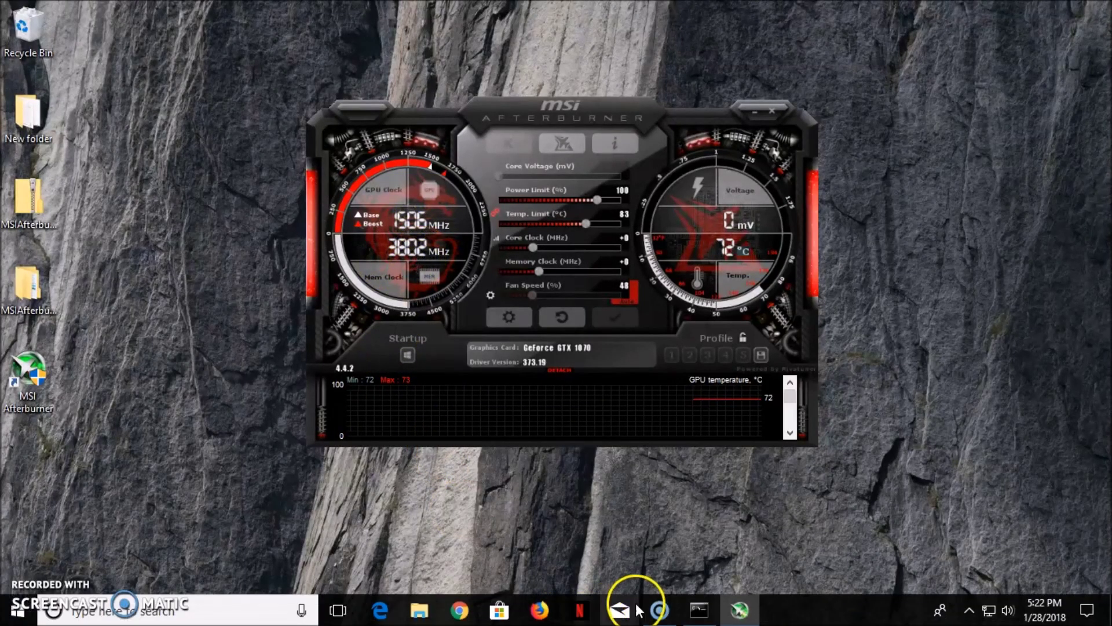
pyautogui.click(699, 610)
# Bring Afterburner back in front and raise the core clock offset to +278
pyautogui.moveTo(658, 611)
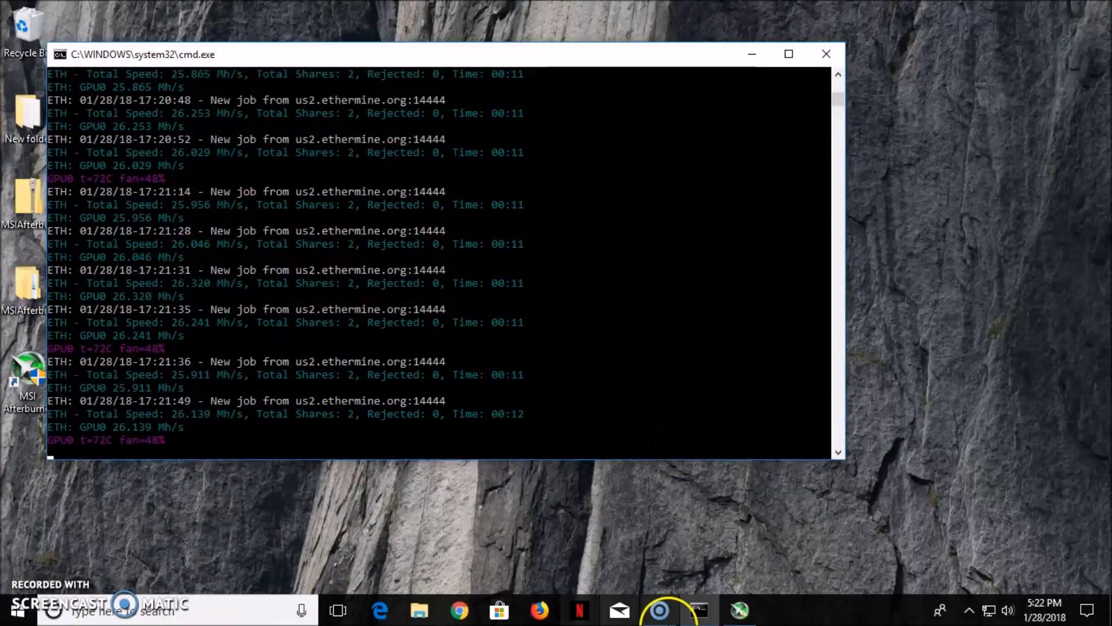
pyautogui.click(741, 610)
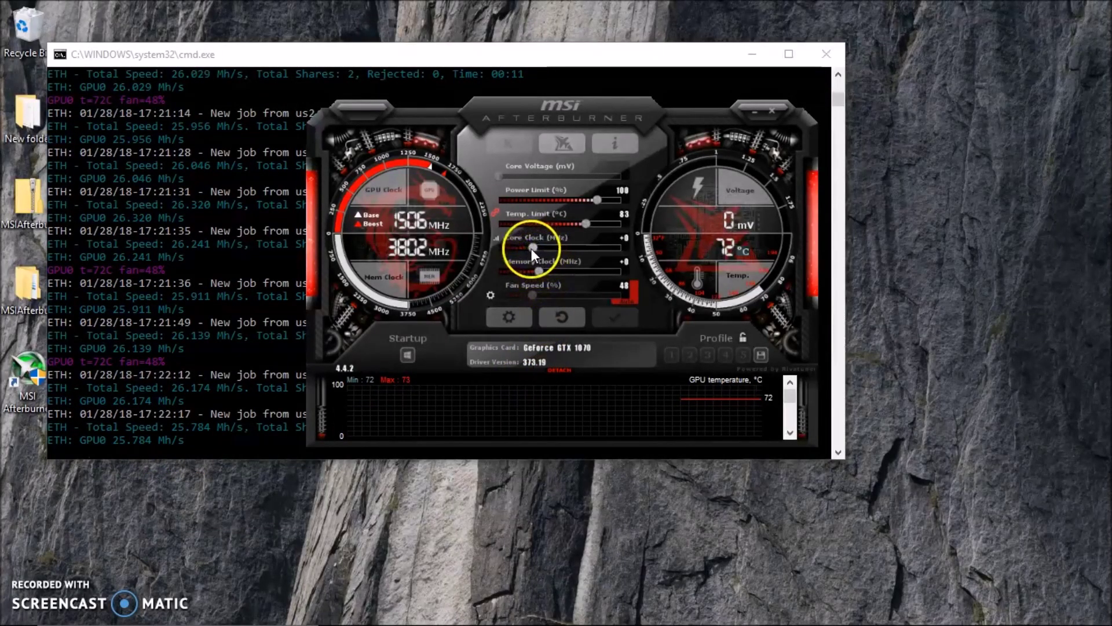
pyautogui.moveTo(532, 248); pyautogui.dragTo(551, 246)
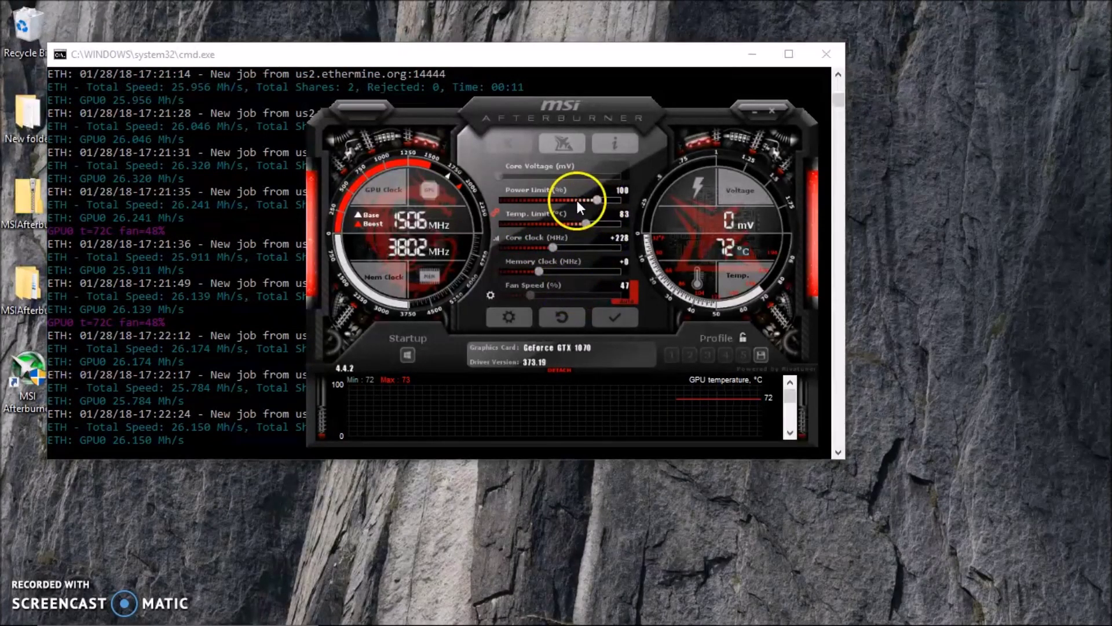
# Raise the power limit to 105% with the temperature limit at 86°C
pyautogui.moveTo(540, 200)
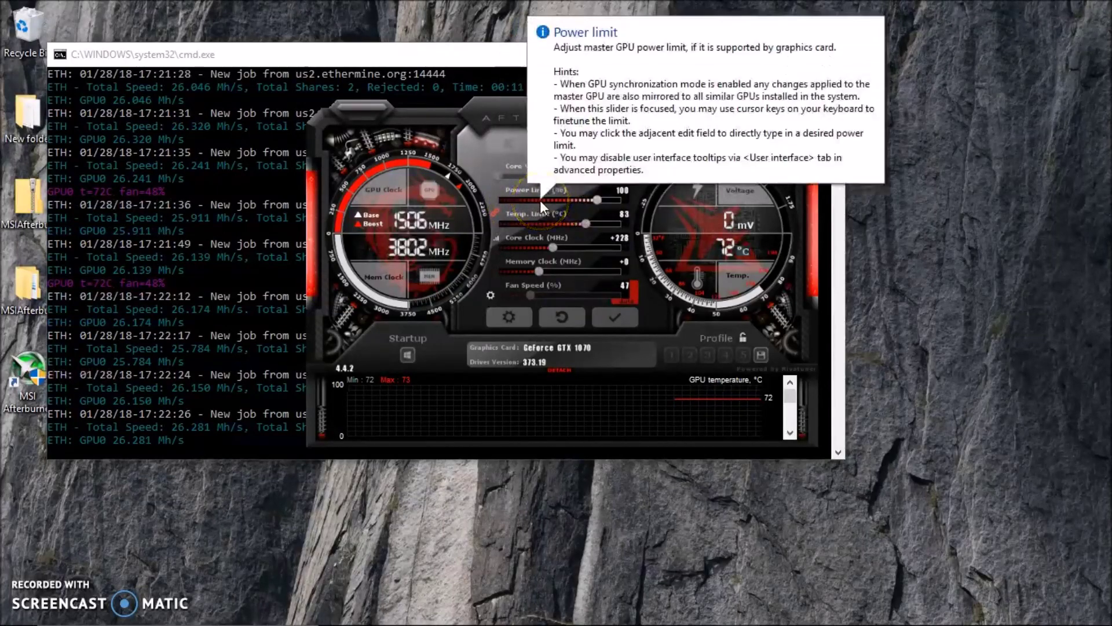
pyautogui.click(589, 202)
pyautogui.click(596, 204)
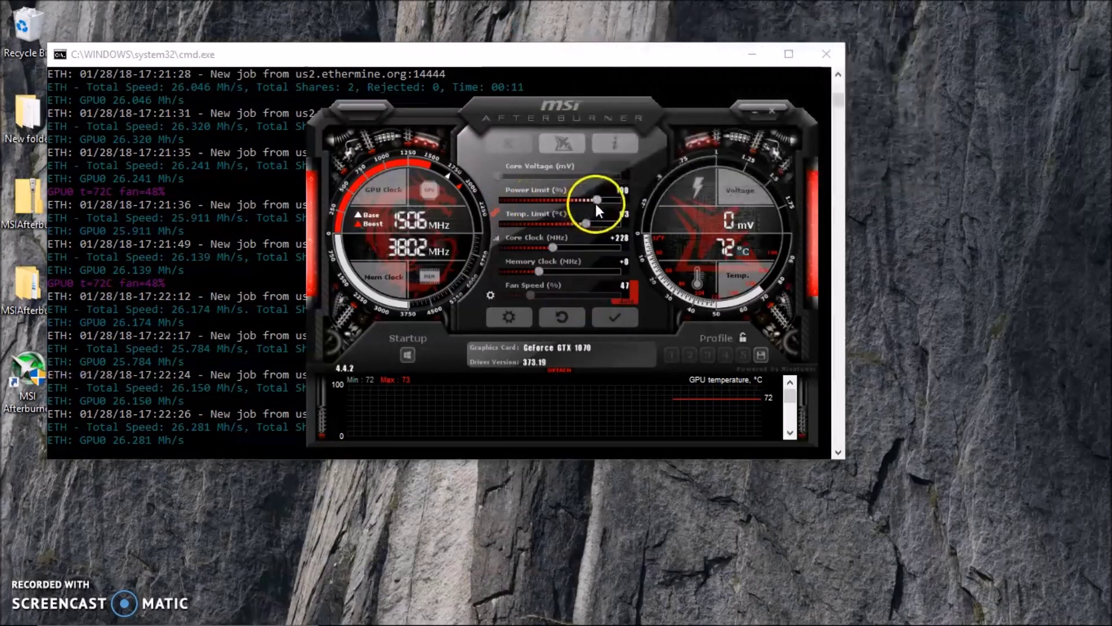
pyautogui.moveTo(596, 203); pyautogui.dragTo(599, 197)
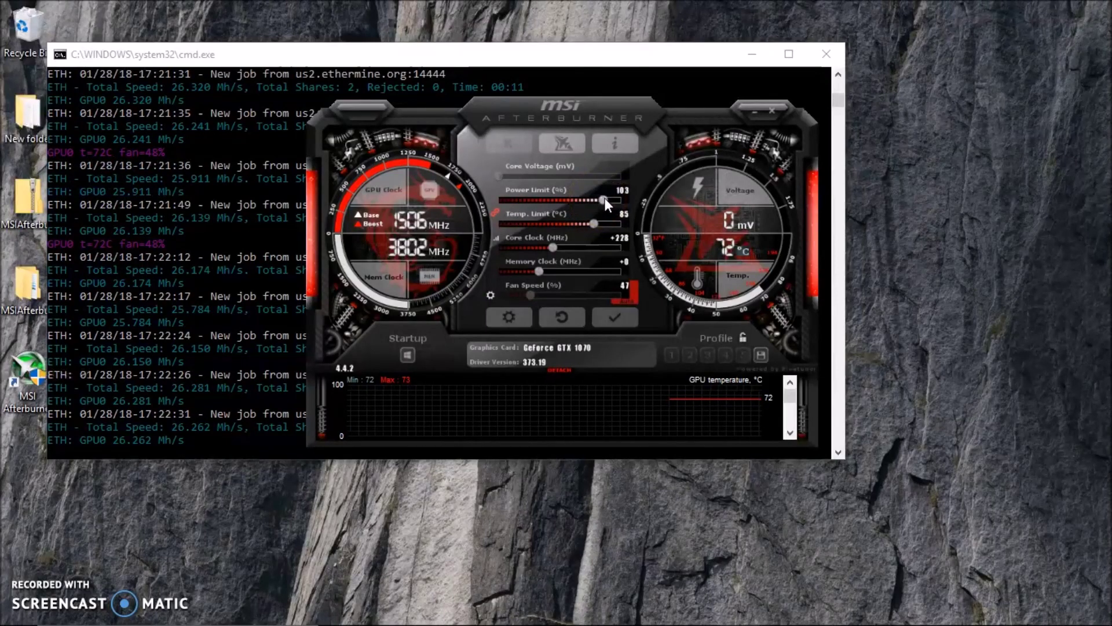
pyautogui.moveTo(606, 197); pyautogui.dragTo(607, 199)
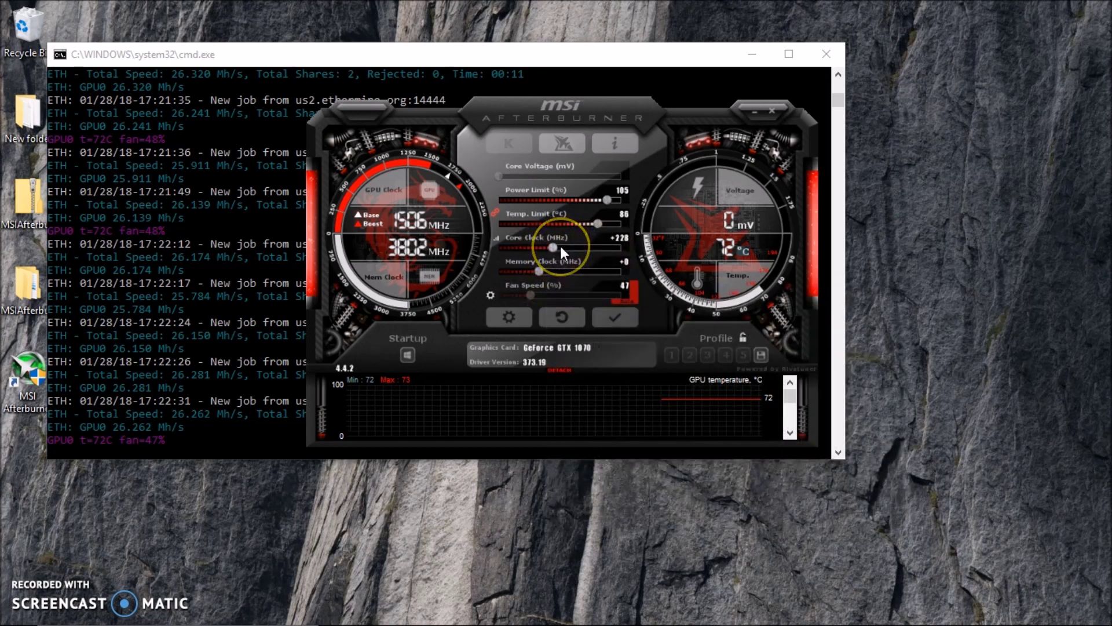
# Check the slider tooltips, set the memory clock offset to +512, and apply the overclock
pyautogui.moveTo(561, 245)
pyautogui.click(554, 246)
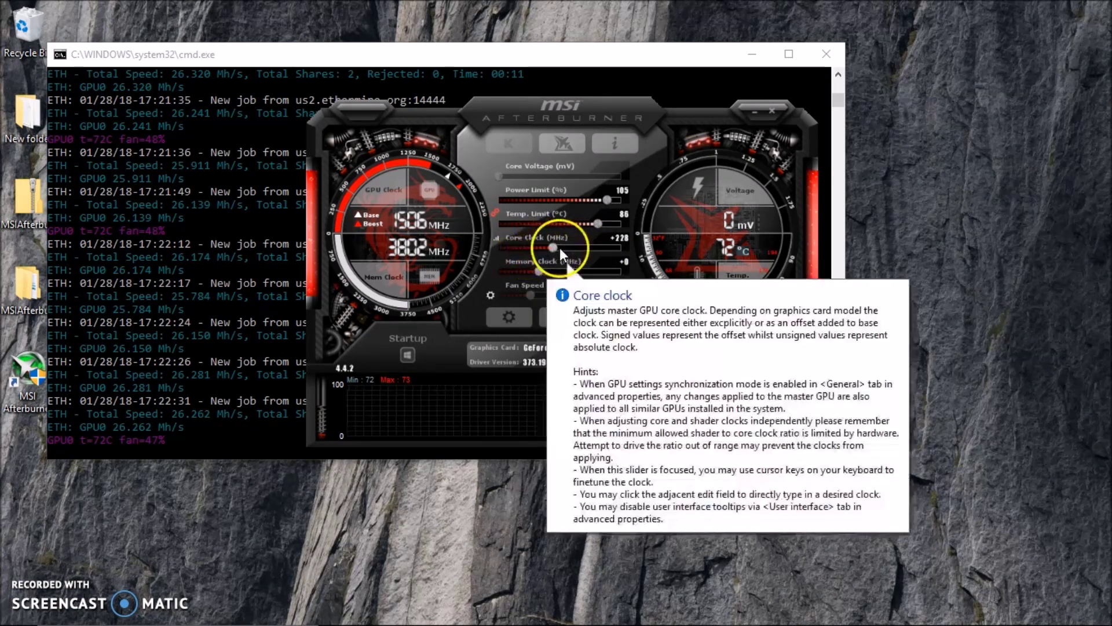
pyautogui.click(617, 317)
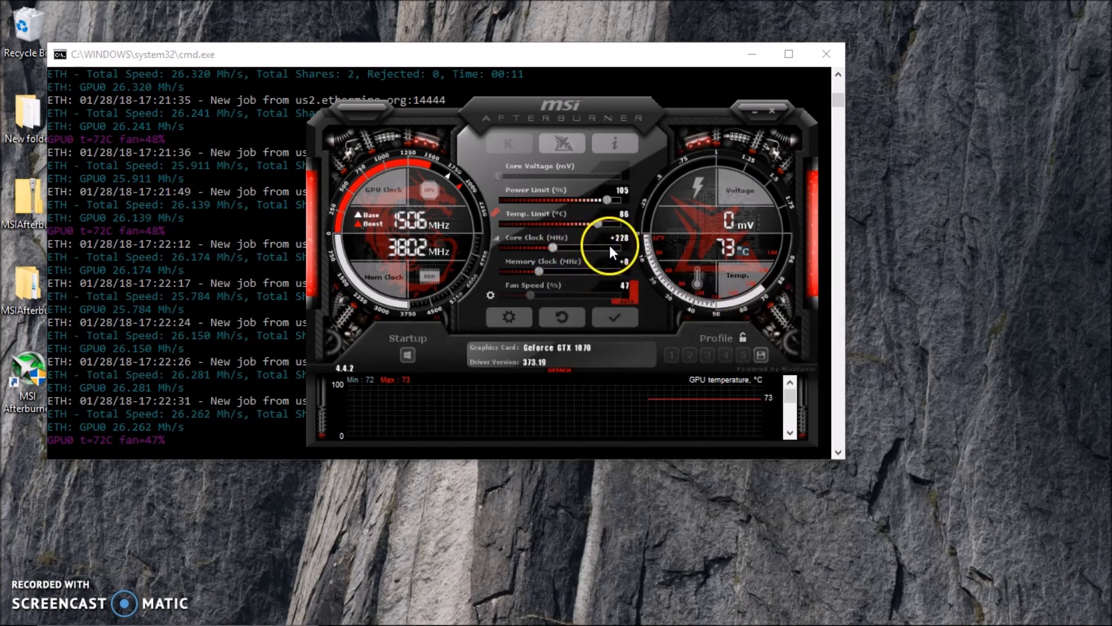
pyautogui.moveTo(622, 247)
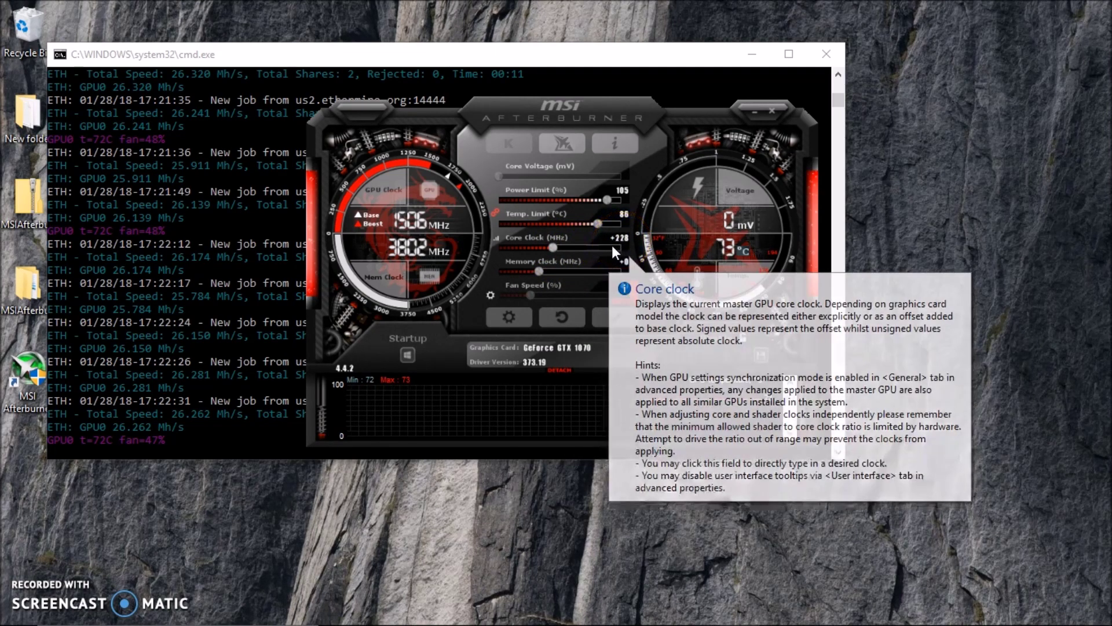
pyautogui.click(575, 264)
pyautogui.moveTo(574, 271)
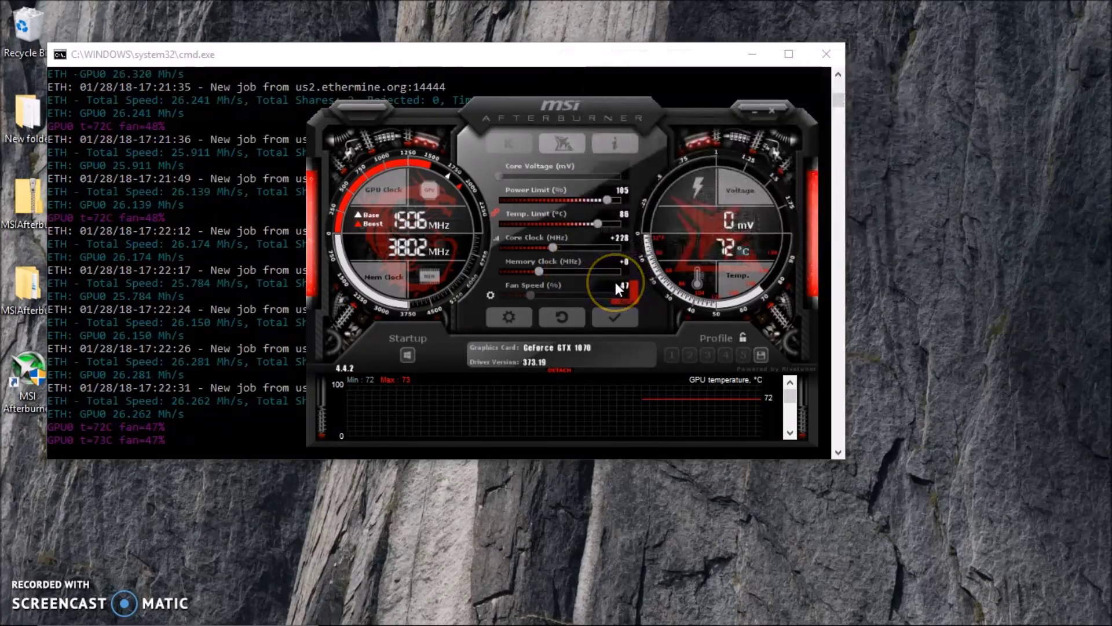
pyautogui.moveTo(615, 283)
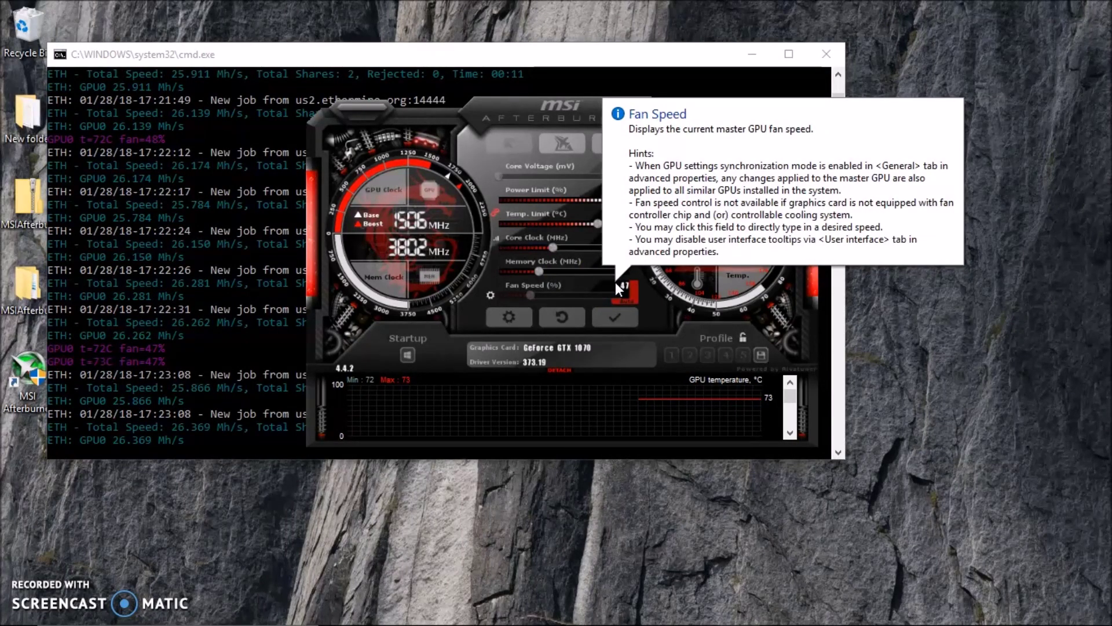
pyautogui.click(655, 300)
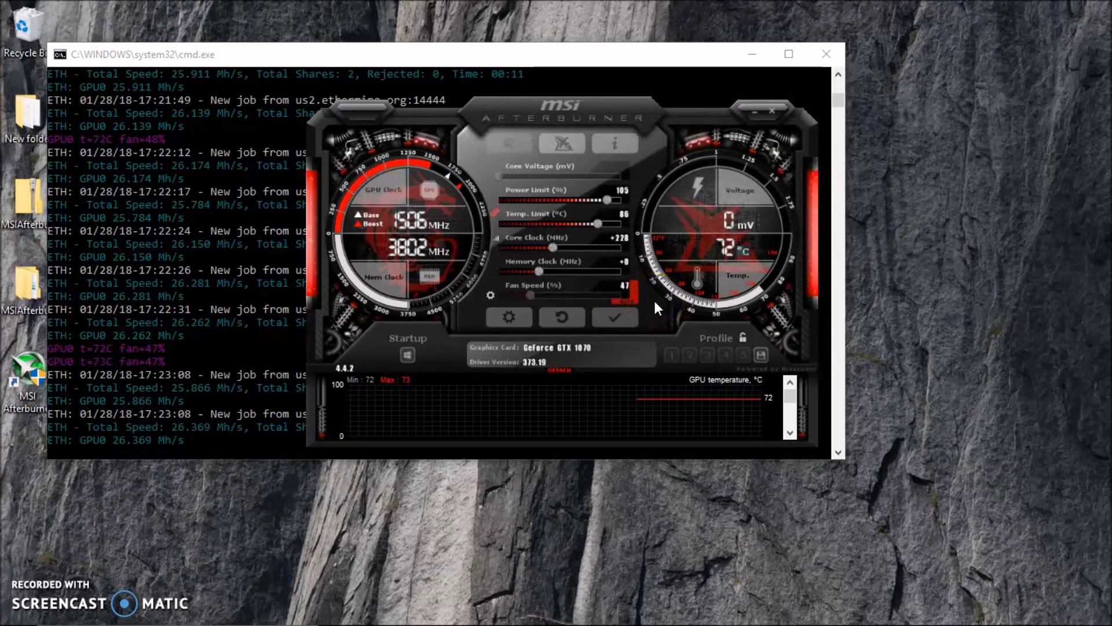
pyautogui.click(544, 278)
pyautogui.moveTo(541, 270); pyautogui.dragTo(582, 274)
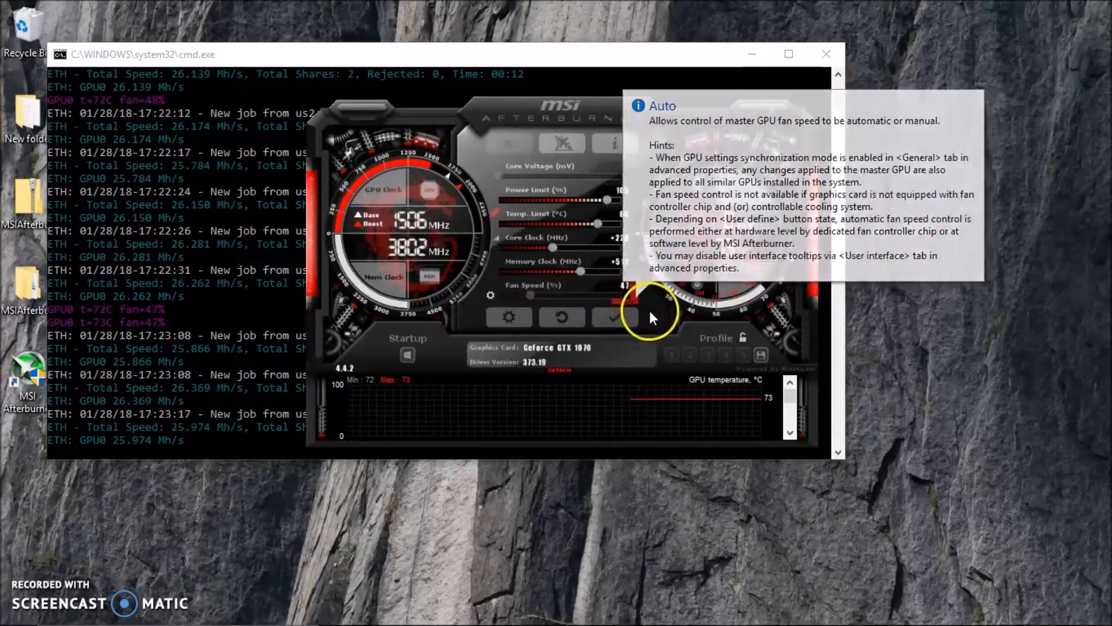
pyautogui.click(649, 311)
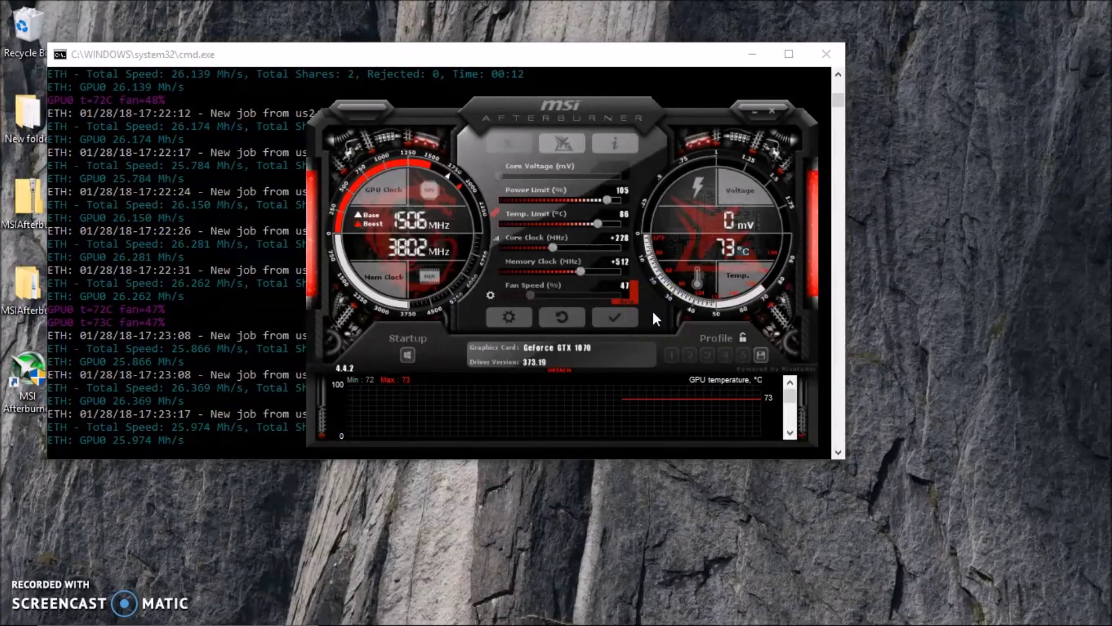
pyautogui.click(634, 325)
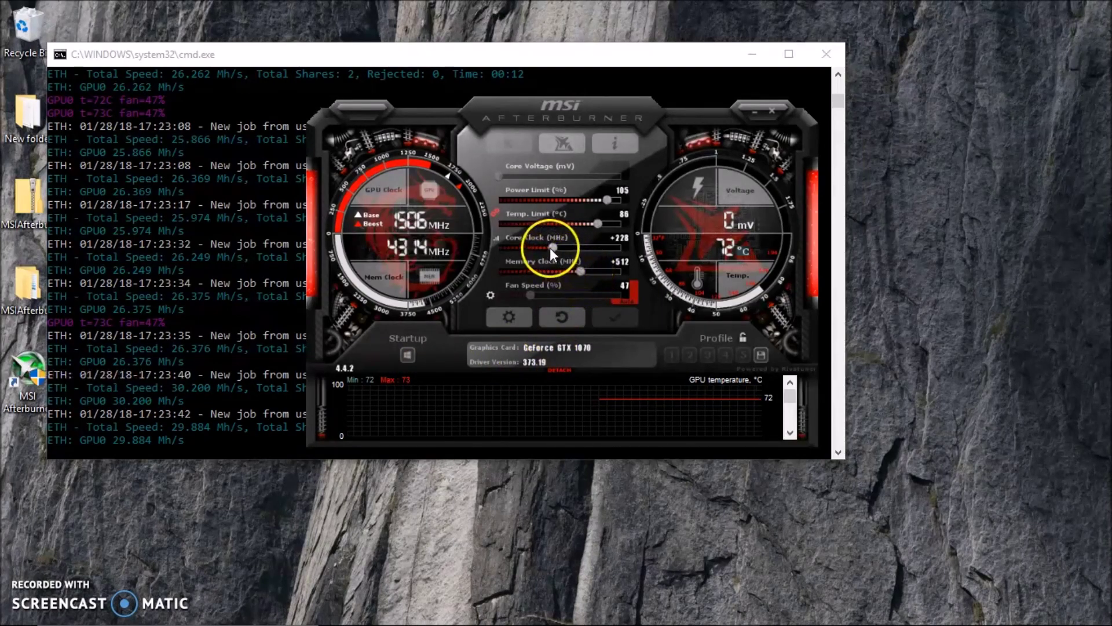
# Lower the core clock offset to +235, toggle fan Auto, and apply the change
pyautogui.moveTo(554, 247); pyautogui.dragTo(555, 248)
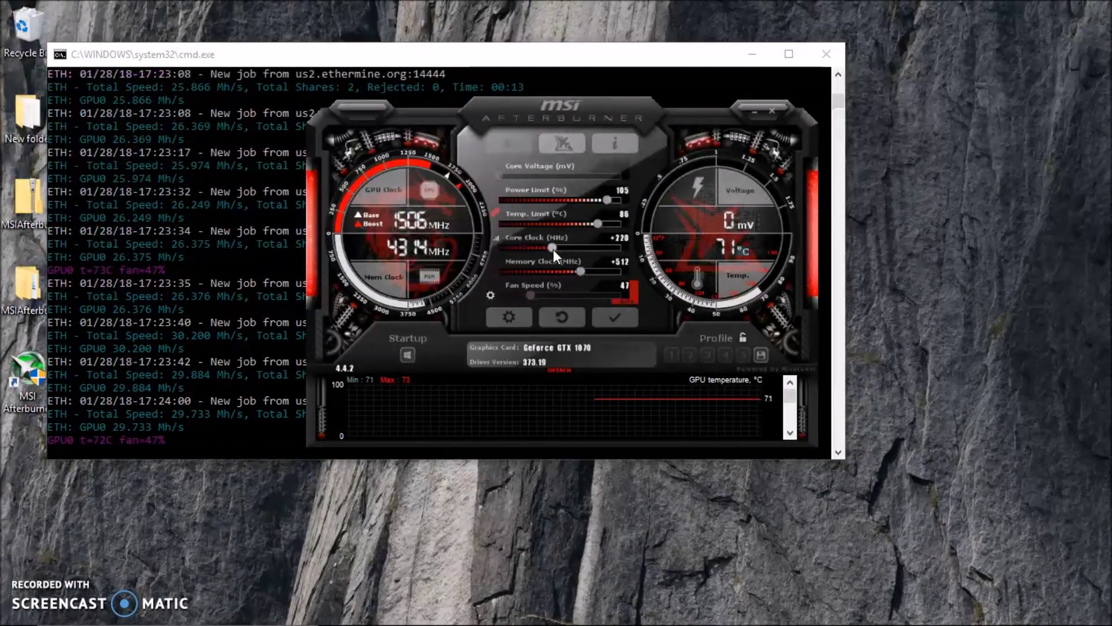
pyautogui.moveTo(555, 250); pyautogui.dragTo(554, 249)
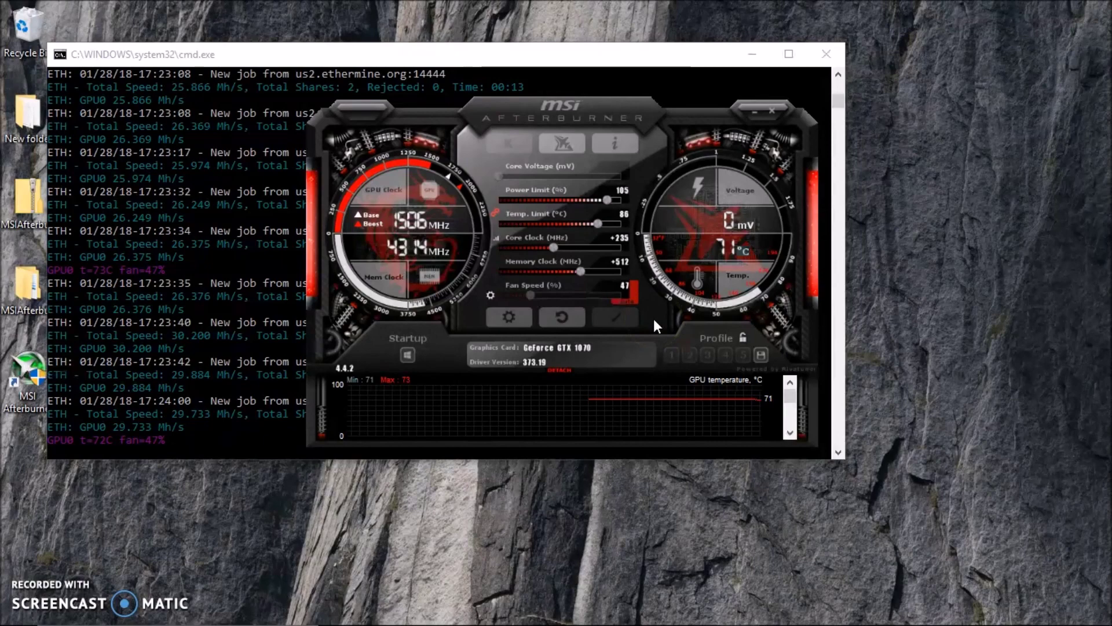
pyautogui.click(632, 295)
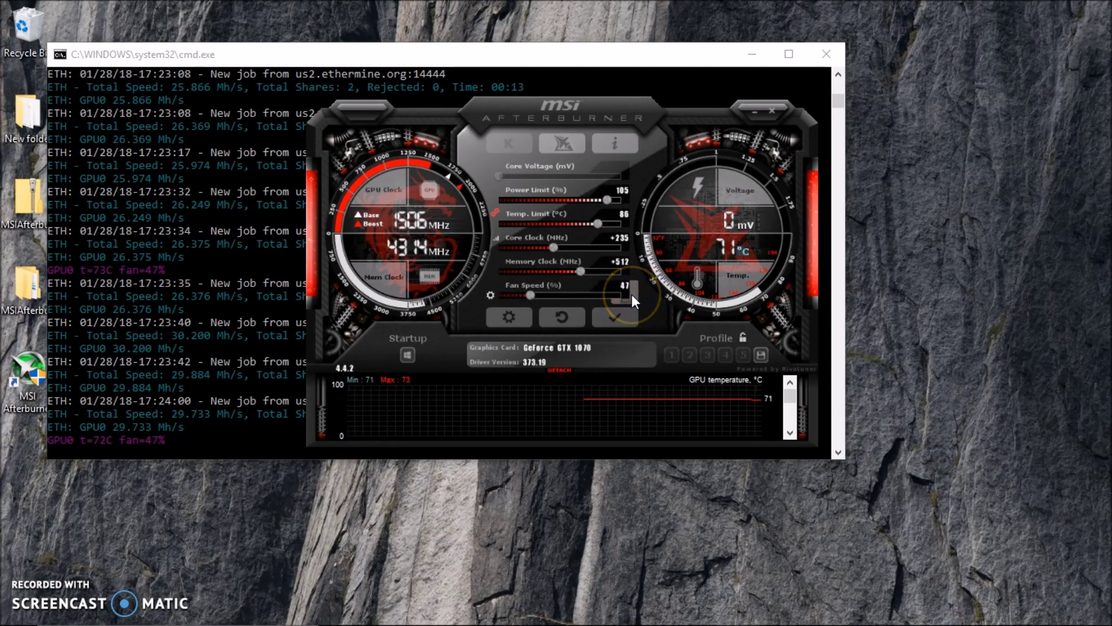
pyautogui.click(618, 320)
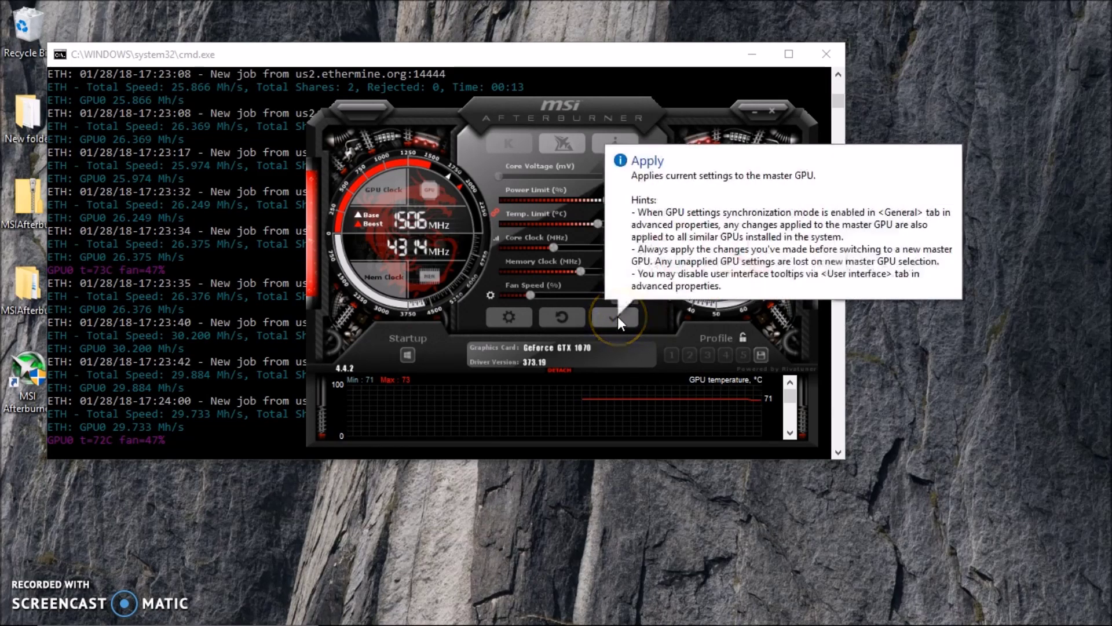